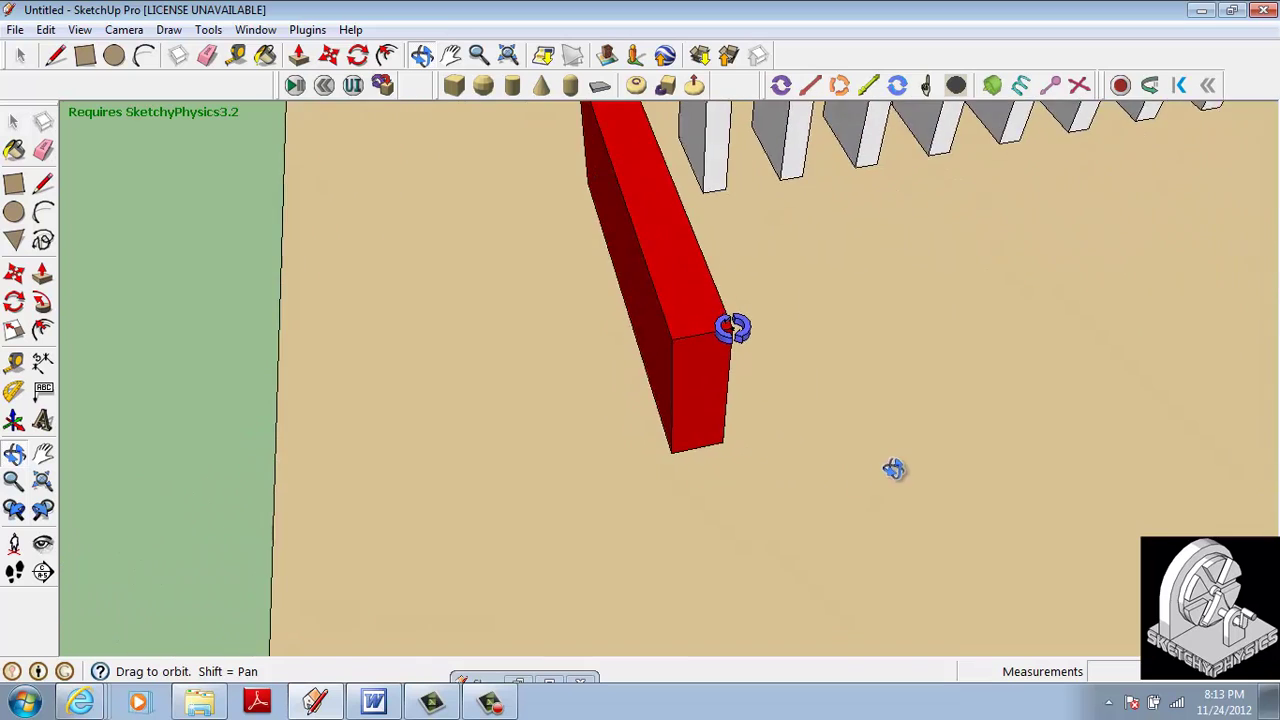
Delete the circular joint from the upper corner of the red block's end face
{"action": "key", "text": "space"}
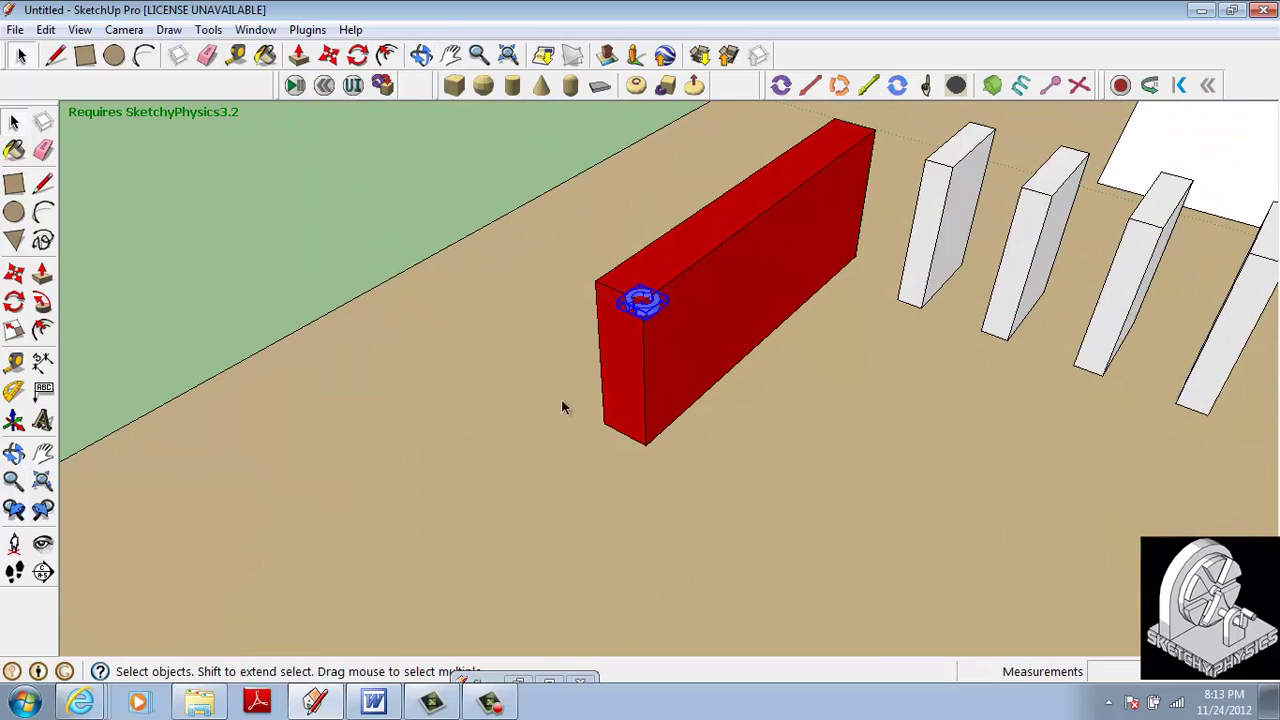
{"action": "middle_click_drag", "start_coordinate": [561, 407], "coordinate": [749, 463]}
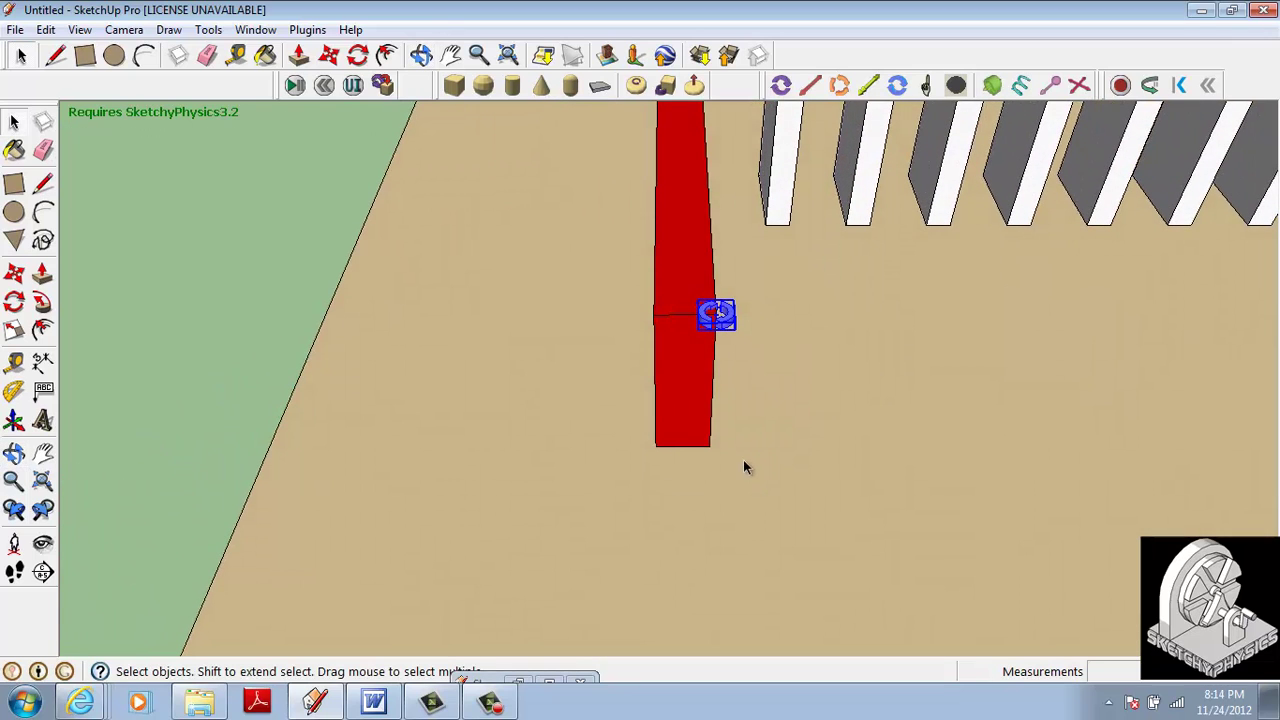
{"action": "key", "text": "Delete"}
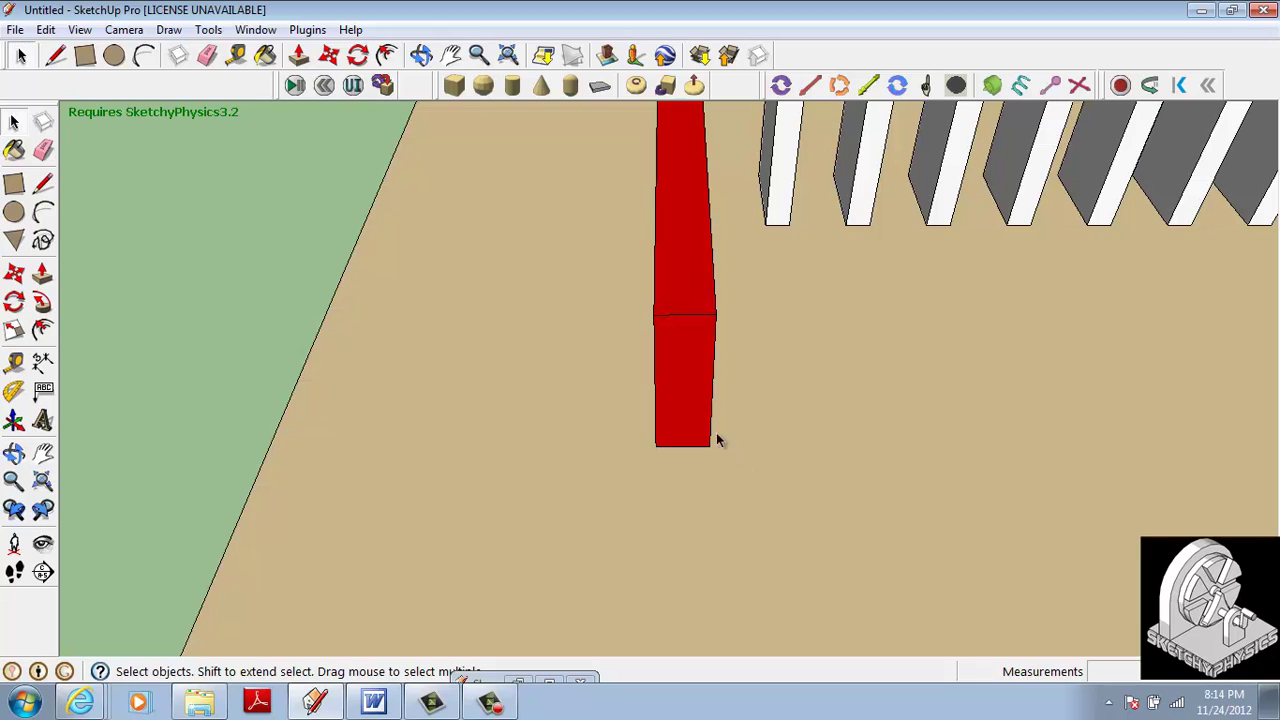
Place a motor joint at the upper corner of the red block's end face and connect it to the block
{"action": "left_click", "coordinate": [899, 87]}
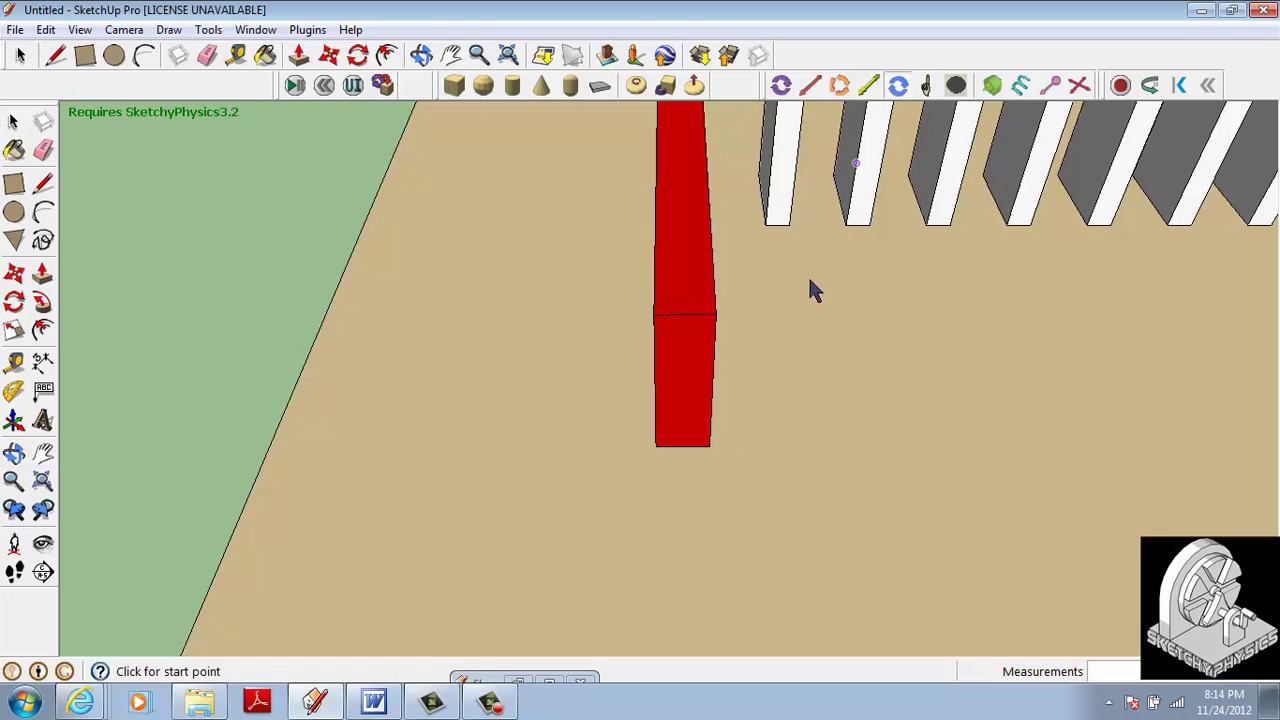
{"action": "left_click", "coordinate": [715, 318]}
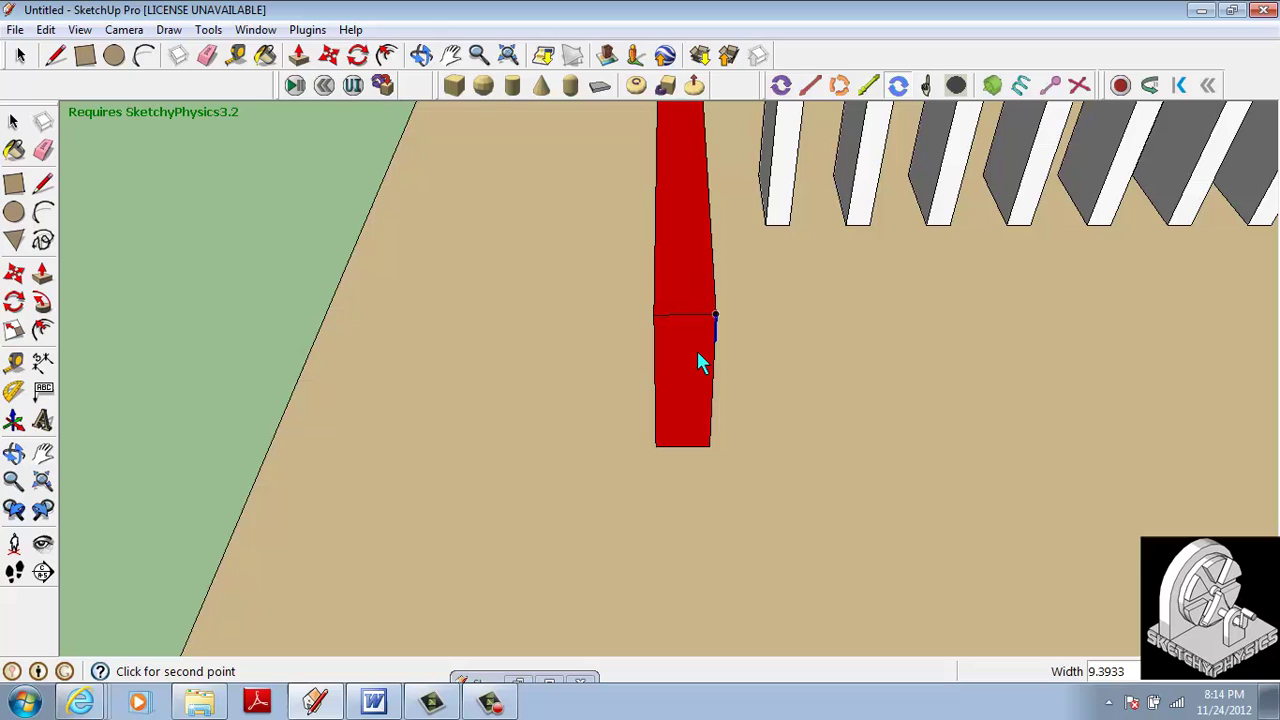
{"action": "left_click", "coordinate": [657, 447]}
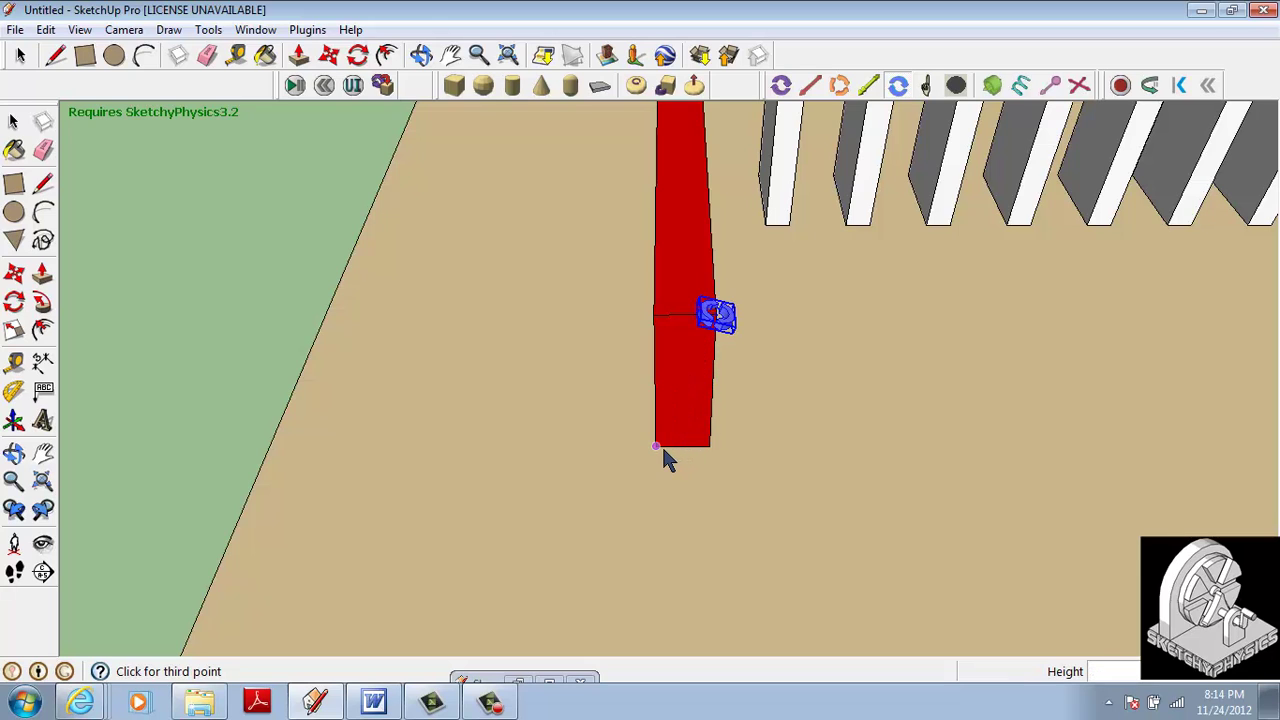
{"action": "scroll", "coordinate": [645, 458], "scroll_direction": "down", "scroll_amount": 3}
{"action": "middle_click_drag", "start_coordinate": [600, 443], "coordinate": [500, 391]}
{"action": "left_click", "coordinate": [383, 84]}
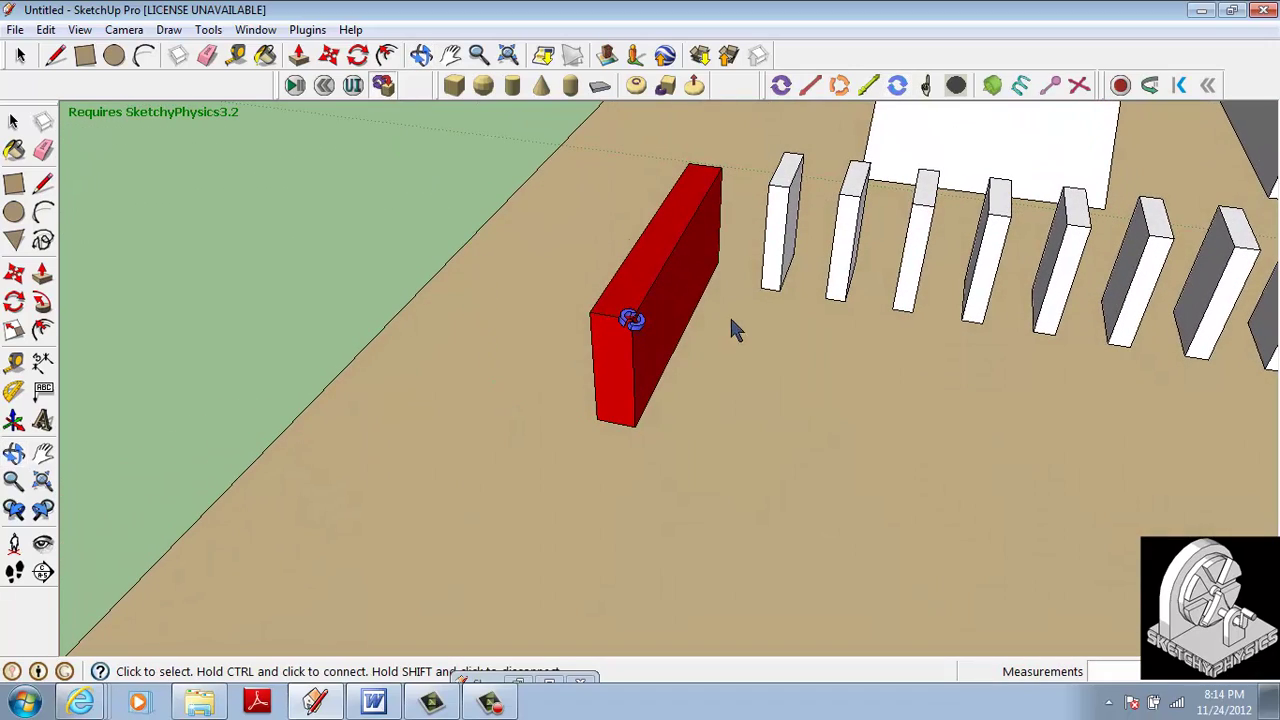
{"action": "left_click", "coordinate": [637, 322]}
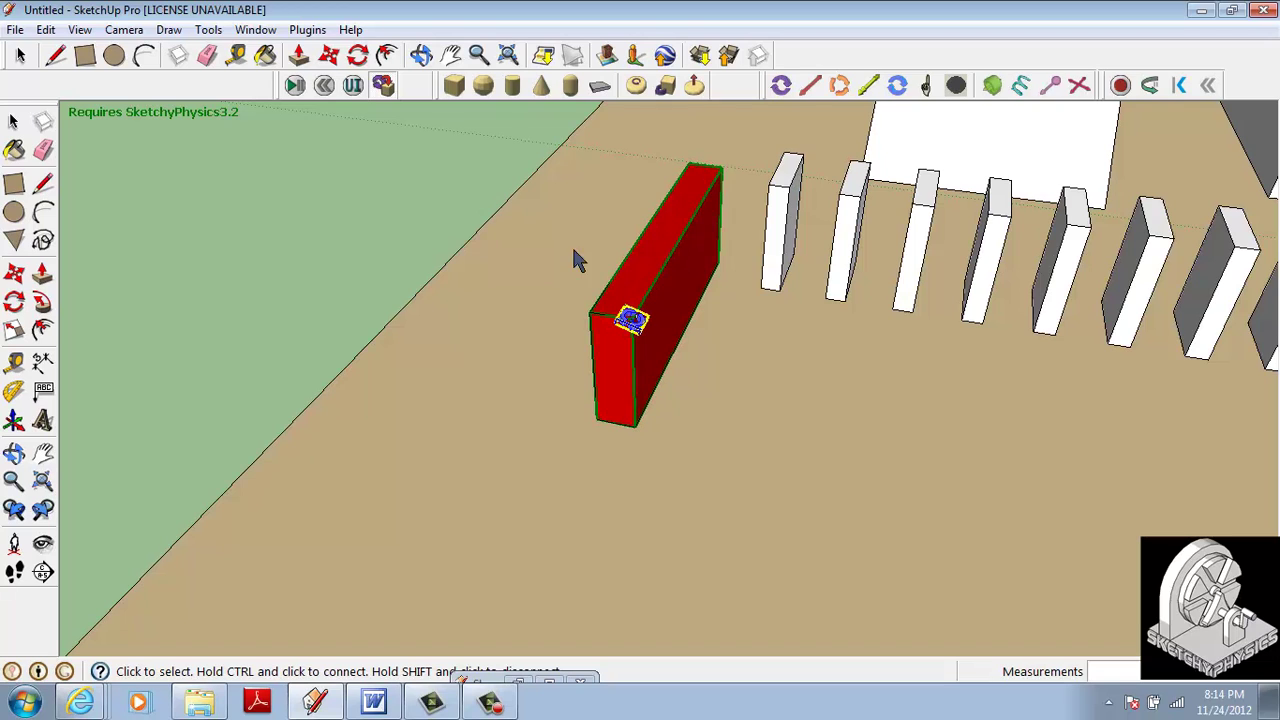
Run the physics simulation to test the motor joint on the red block, and reset it
{"action": "left_click", "coordinate": [295, 86]}
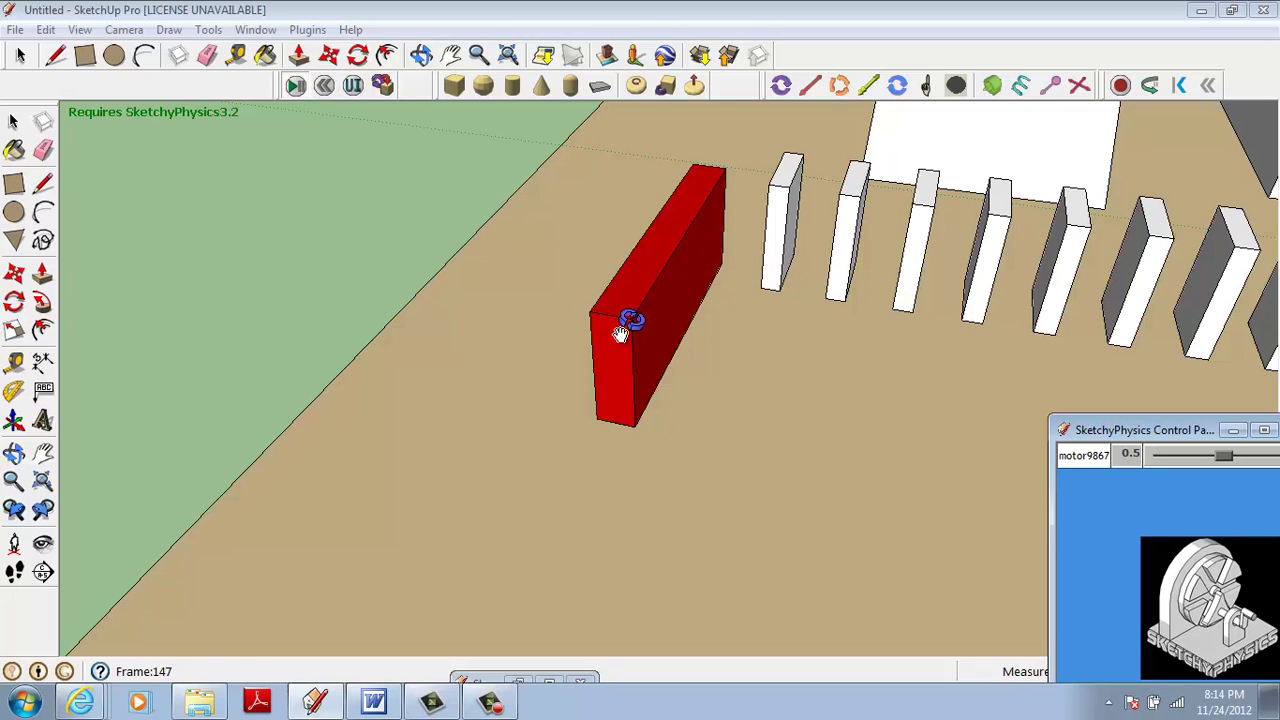
{"action": "middle_click_drag", "start_coordinate": [623, 326], "coordinate": [640, 517]}
{"action": "left_click", "coordinate": [324, 85]}
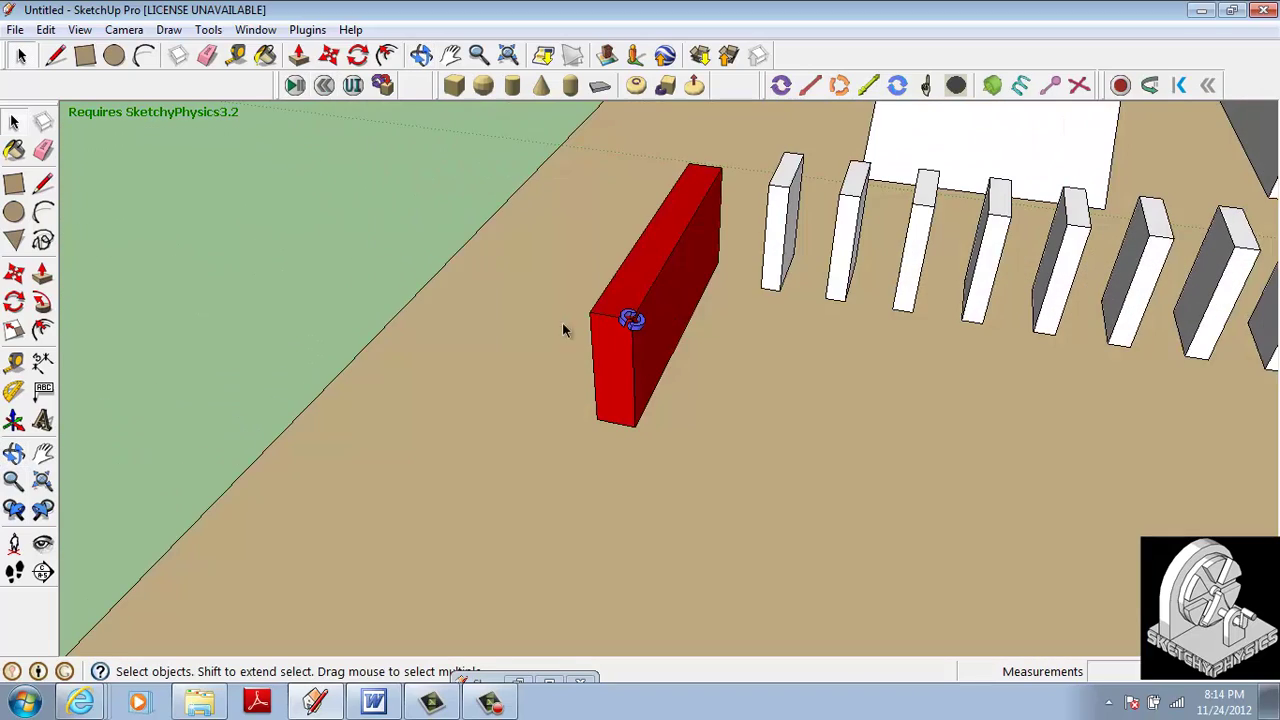
Replace the motor with a piston joint starting at the red block's lower front corner and running parallel to the domino row
{"action": "scroll", "coordinate": [630, 325], "scroll_direction": "up", "scroll_amount": 2}
{"action": "scroll", "coordinate": [630, 343], "scroll_direction": "up", "scroll_amount": 1}
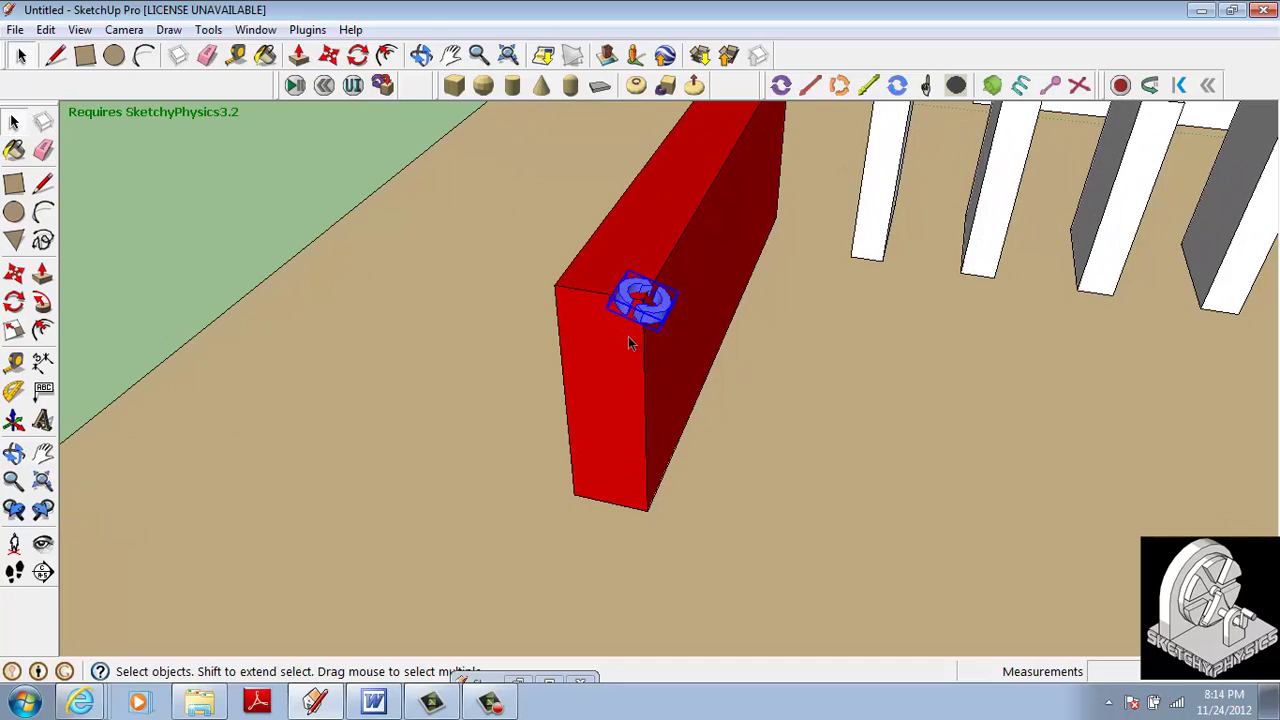
{"action": "middle_click_drag", "start_coordinate": [621, 343], "coordinate": [616, 383]}
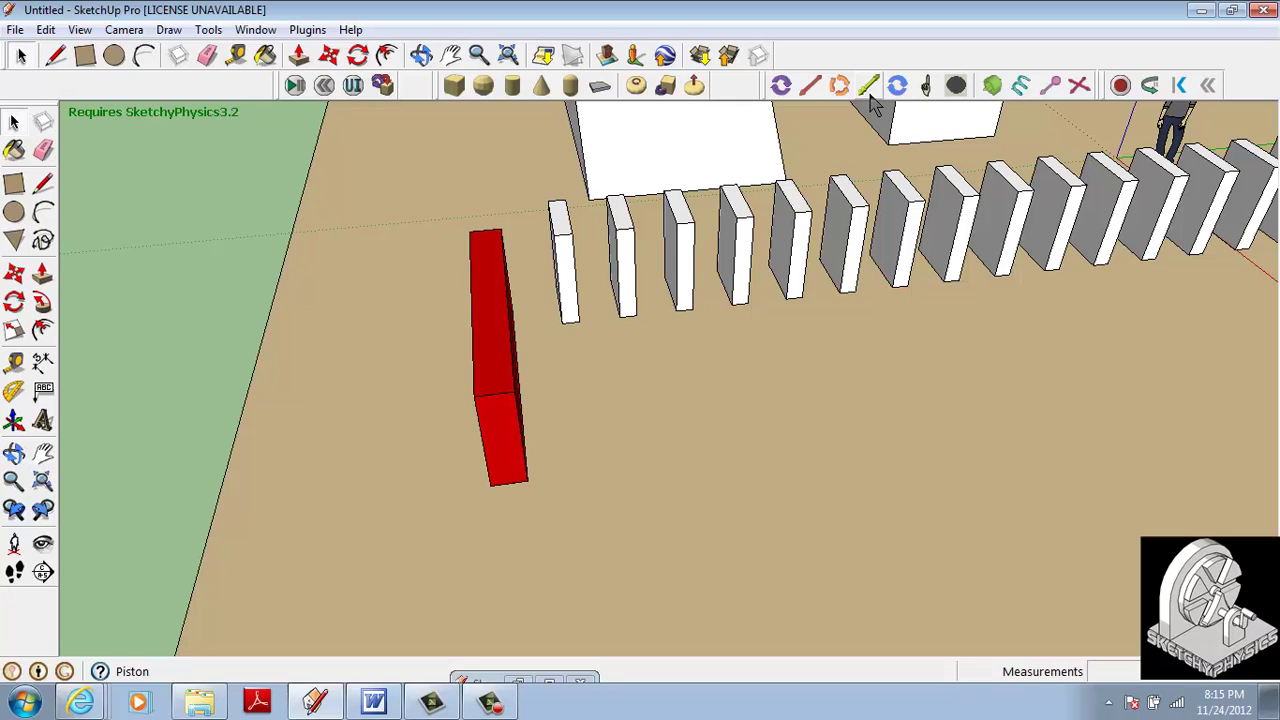
{"action": "left_click", "coordinate": [870, 87]}
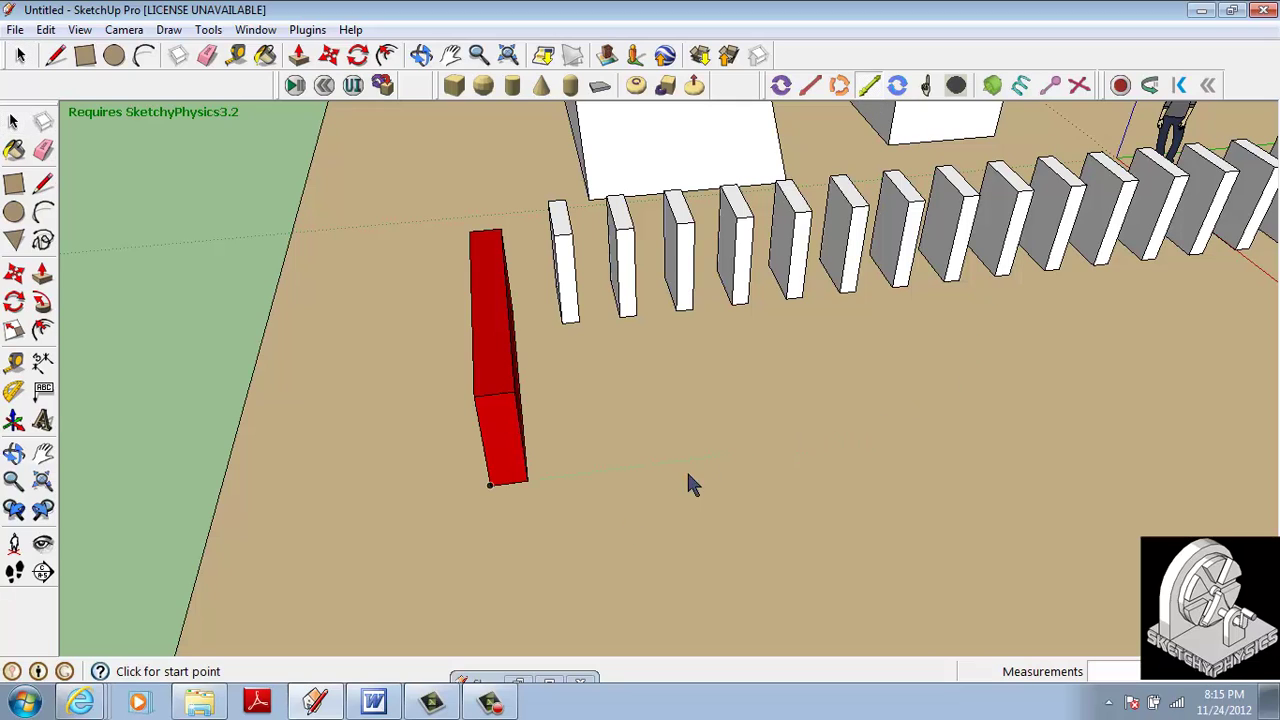
{"action": "left_click", "coordinate": [492, 488]}
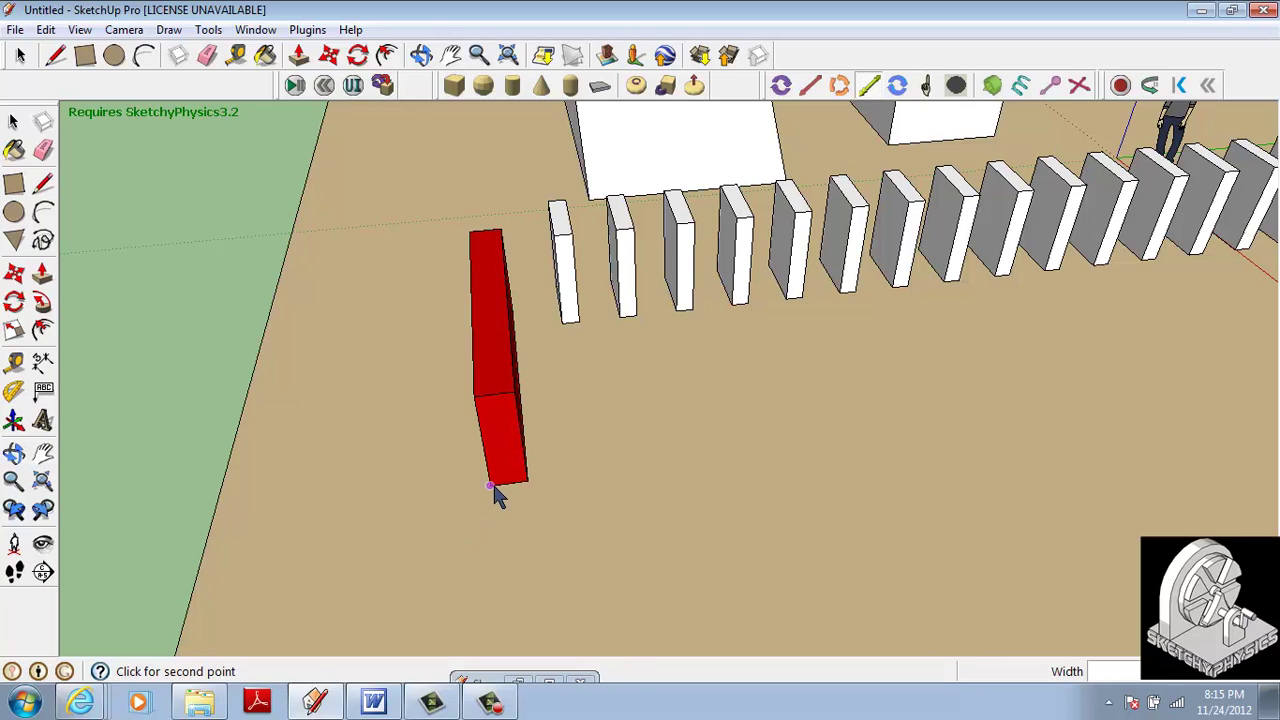
{"action": "left_click", "coordinate": [862, 440]}
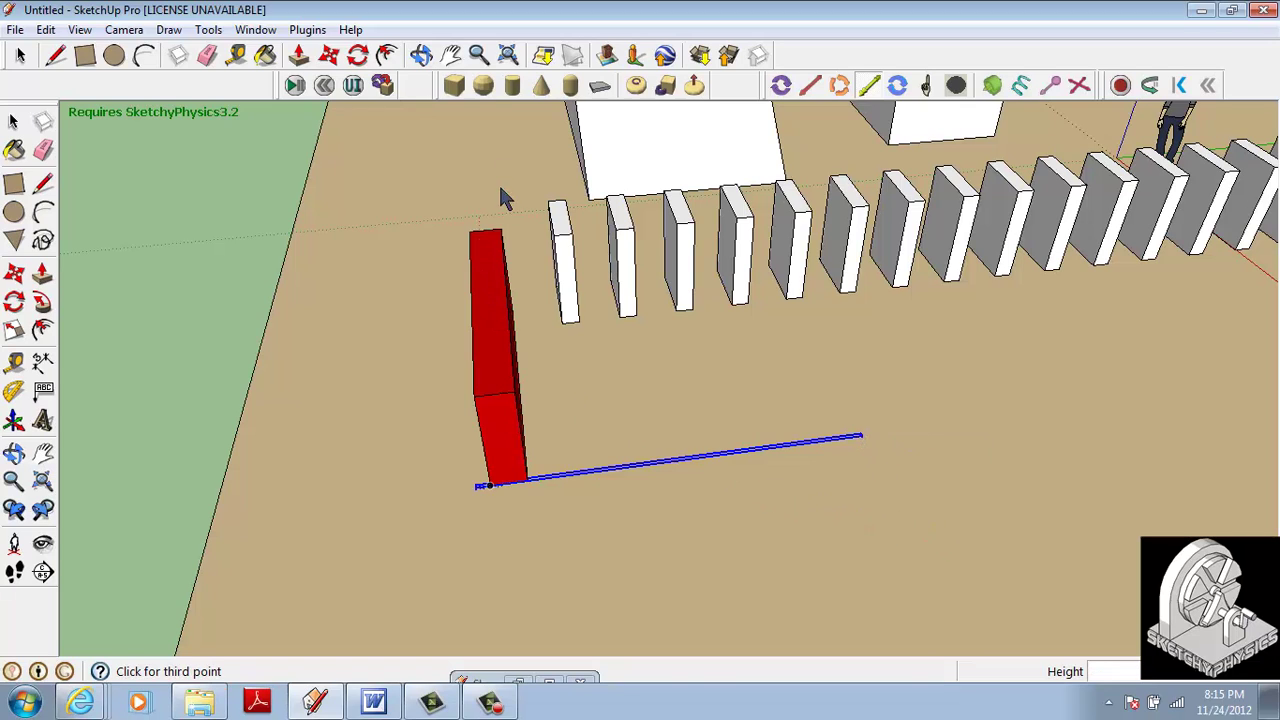
Connect the piston to the red block, test it by running the simulation, and reset the model
{"action": "left_click", "coordinate": [383, 85]}
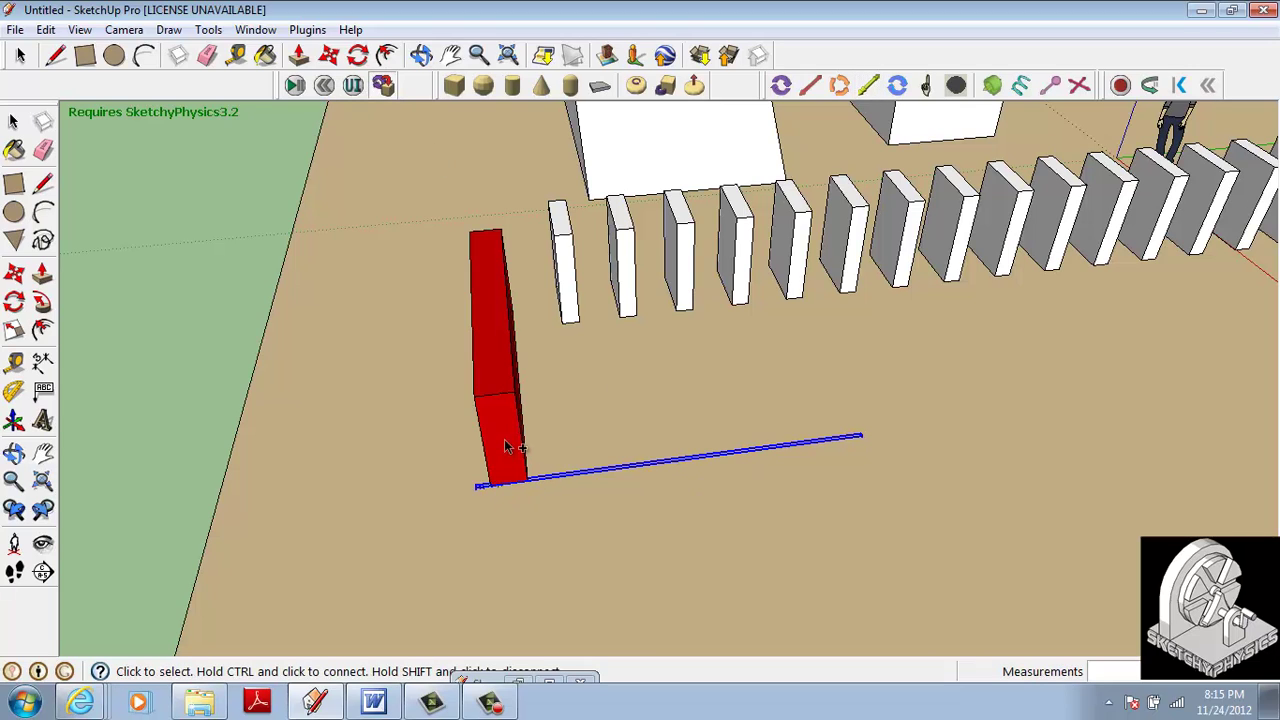
{"action": "left_click", "coordinate": [505, 447], "text": "ctrl"}
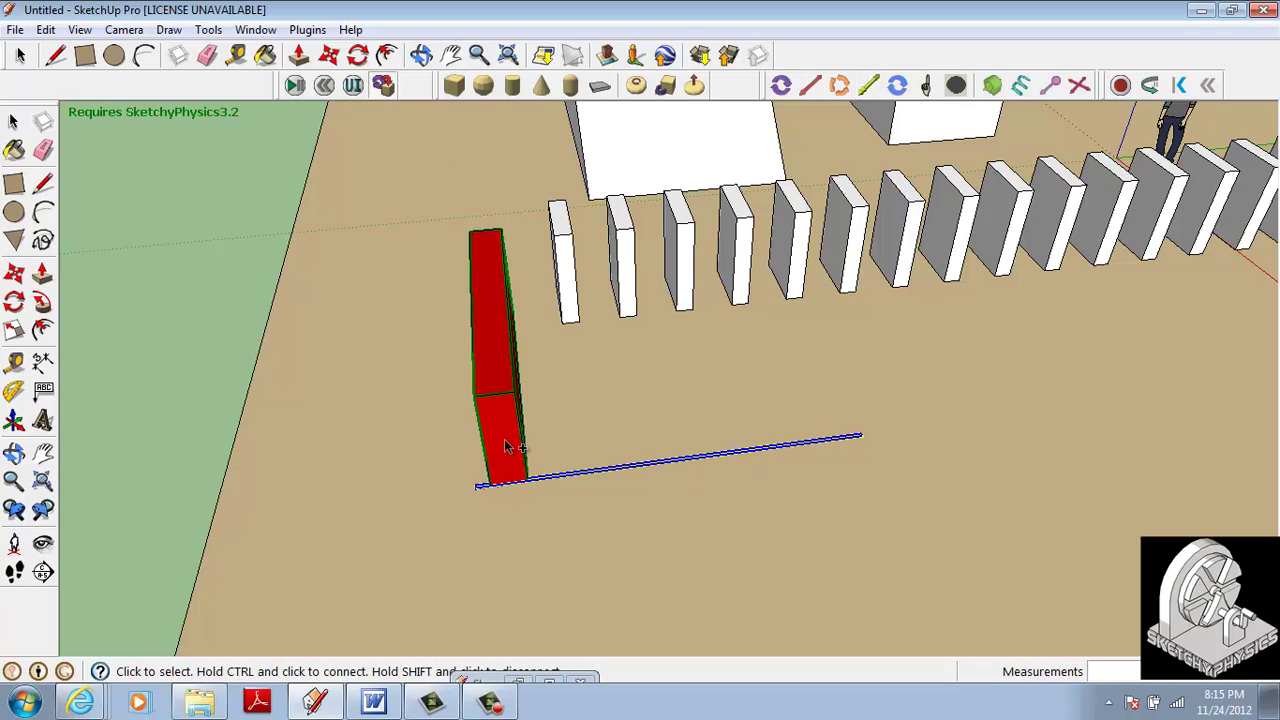
{"action": "left_click", "coordinate": [295, 86]}
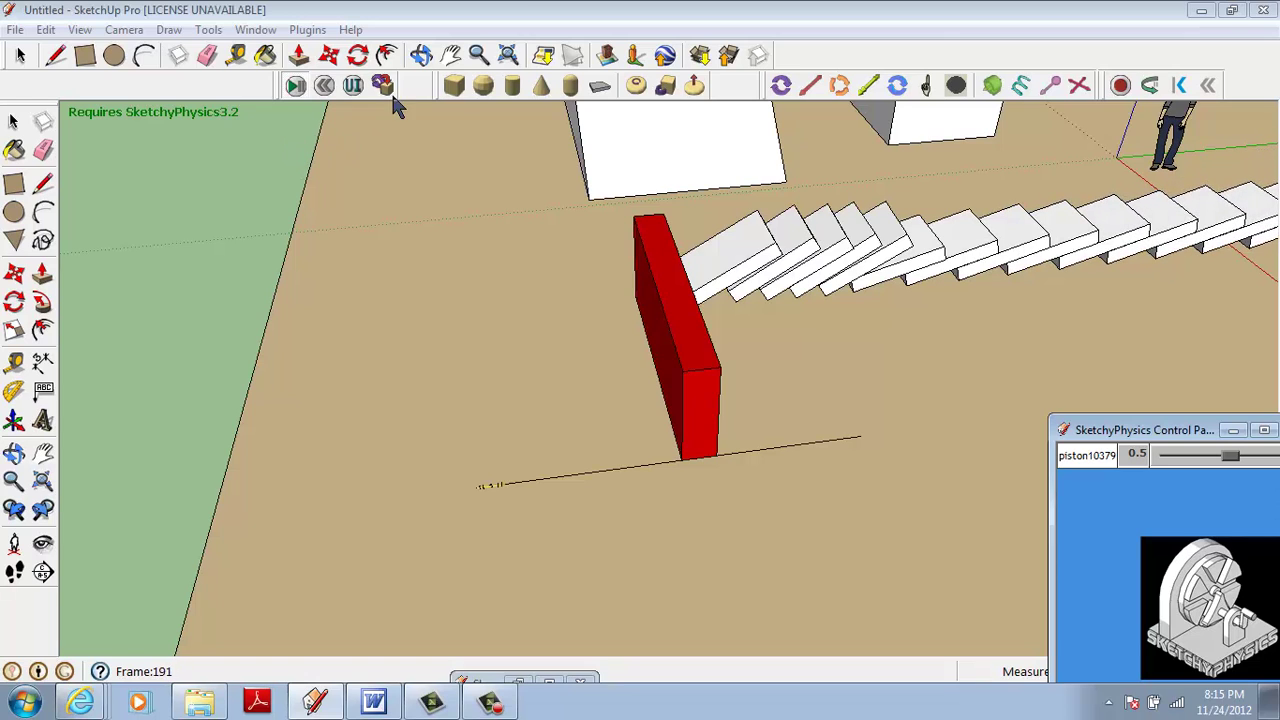
{"action": "left_click", "coordinate": [324, 87]}
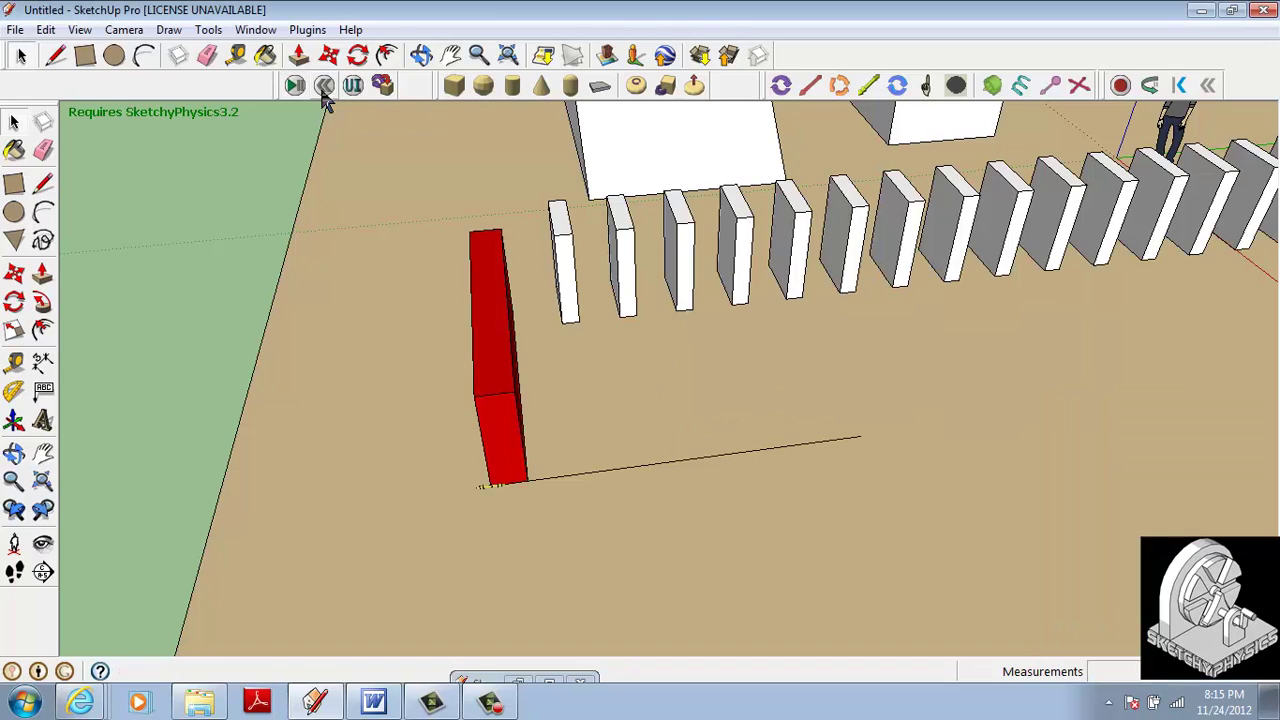
Open the physics inspector to examine the piston's joint settings and the red block's connection and properties
{"action": "left_click", "coordinate": [484, 490]}
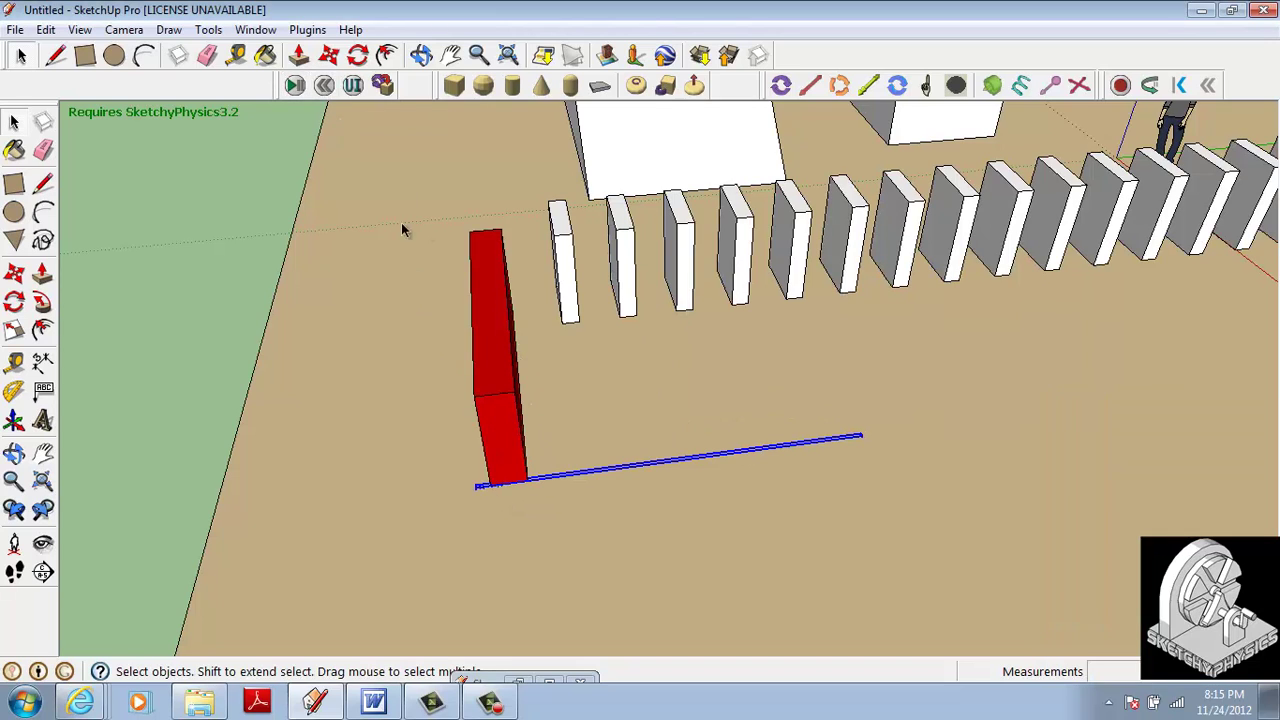
{"action": "left_click", "coordinate": [356, 90]}
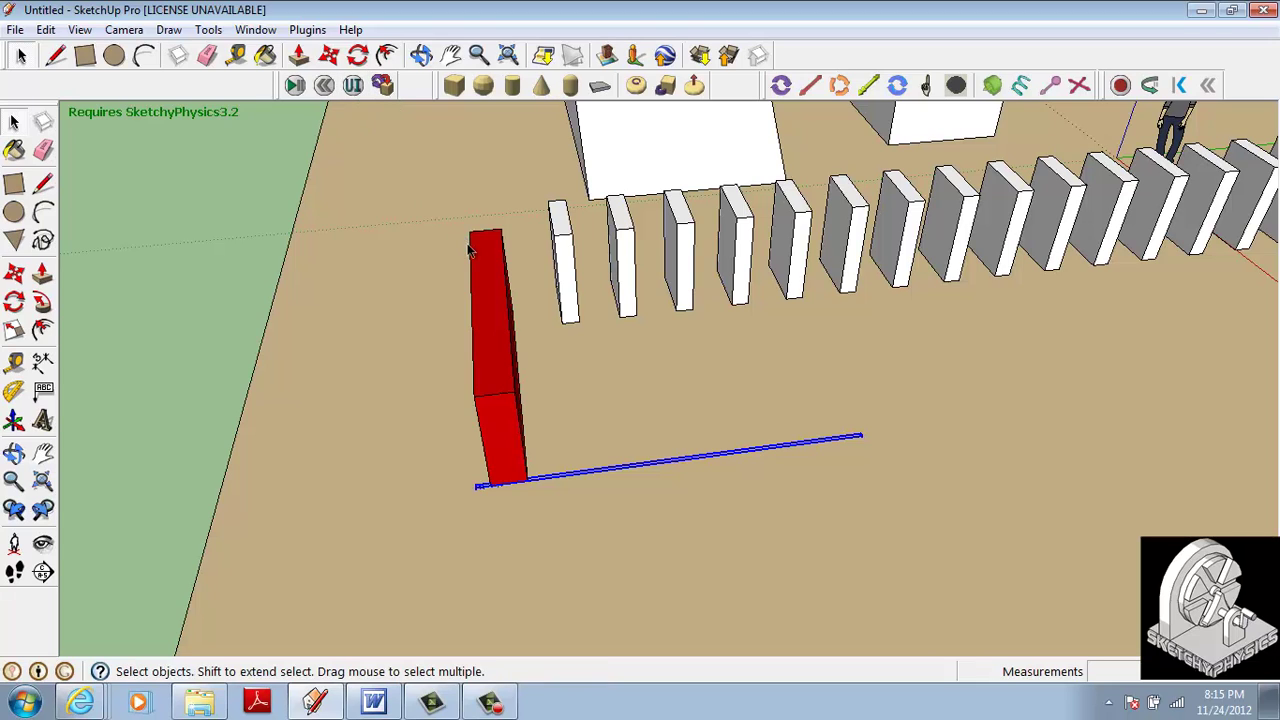
{"action": "left_click", "coordinate": [353, 85]}
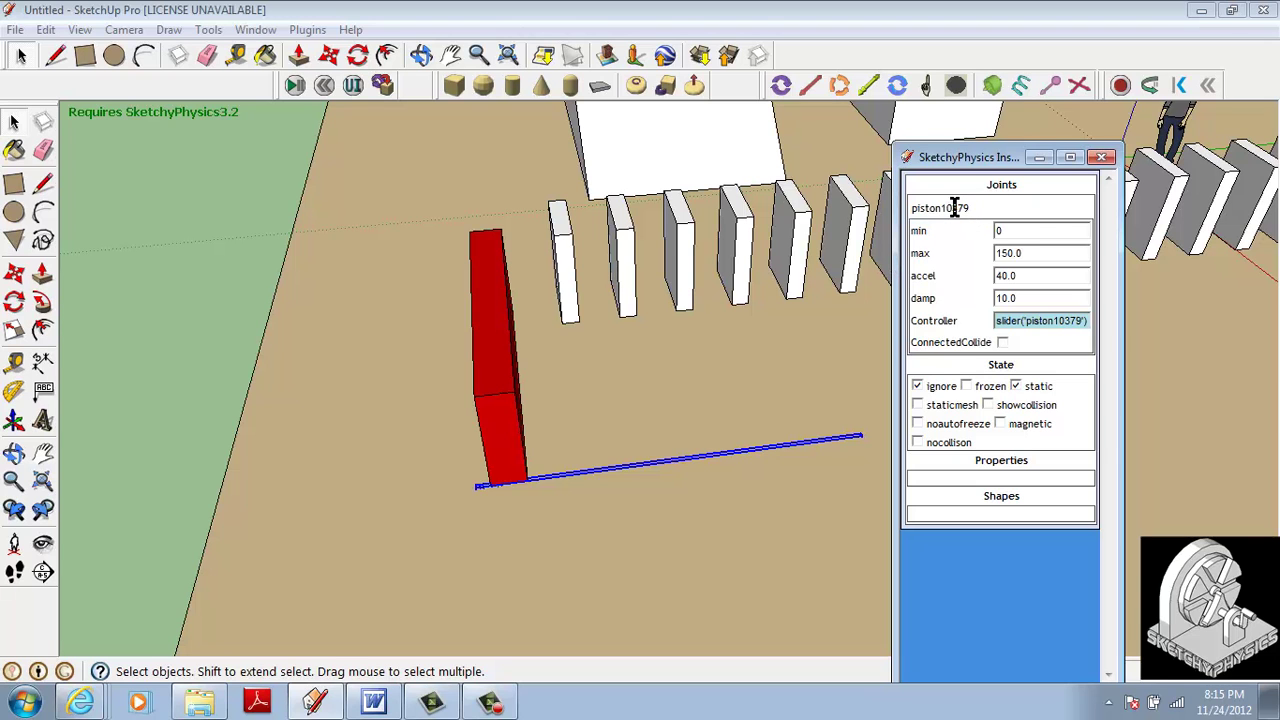
{"action": "middle_click_drag", "start_coordinate": [806, 360], "coordinate": [623, 340]}
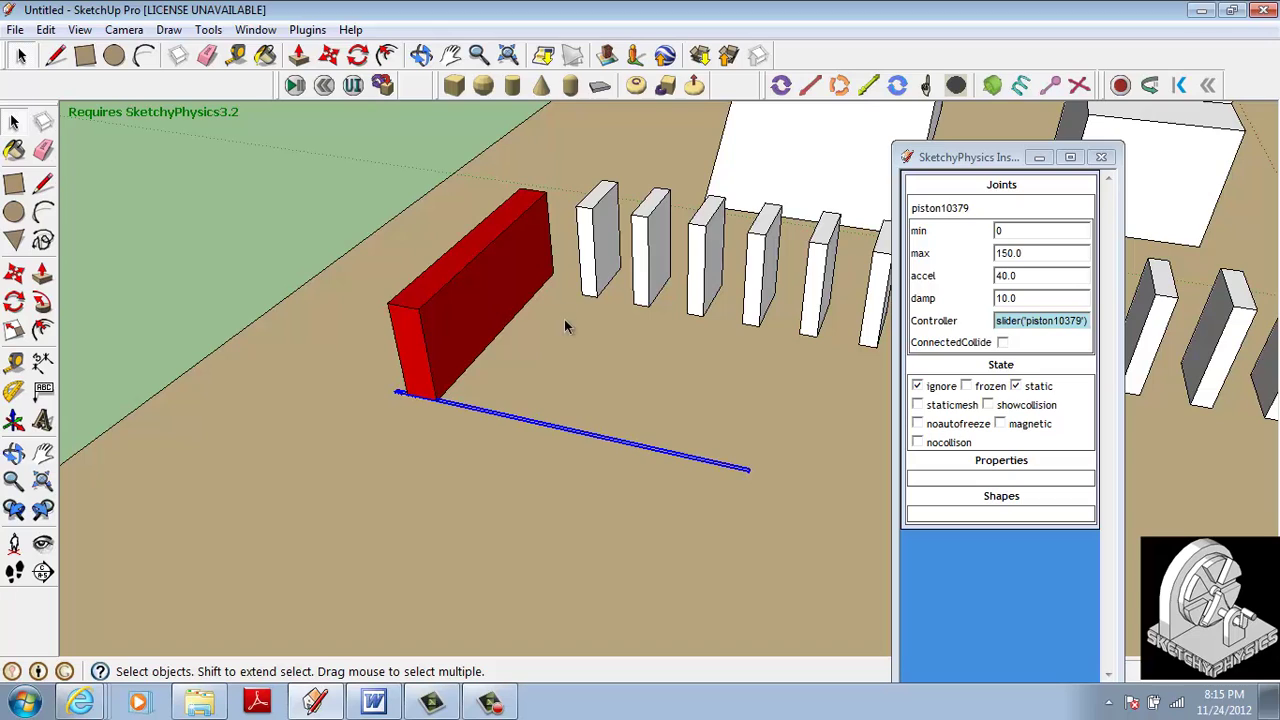
{"action": "left_click", "coordinate": [492, 288]}
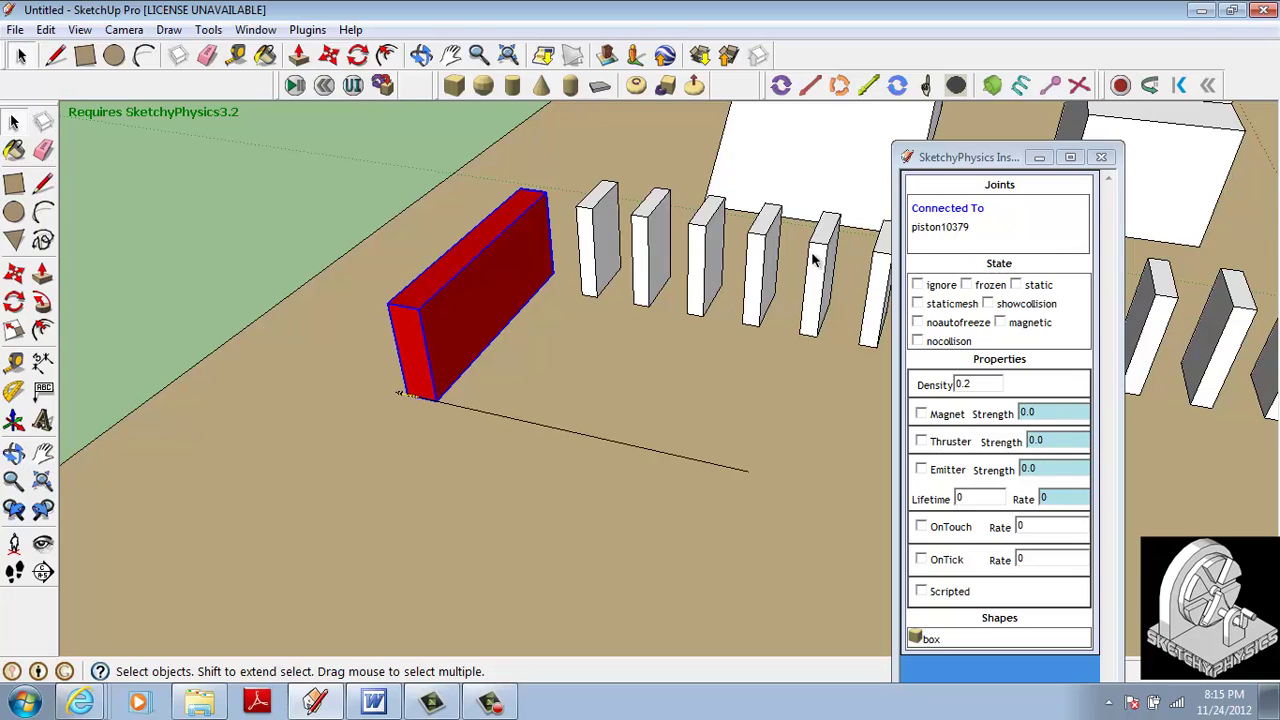
Set the piston's damp value to 1, test it by running the simulation, and reset the model
{"action": "left_click", "coordinate": [401, 397]}
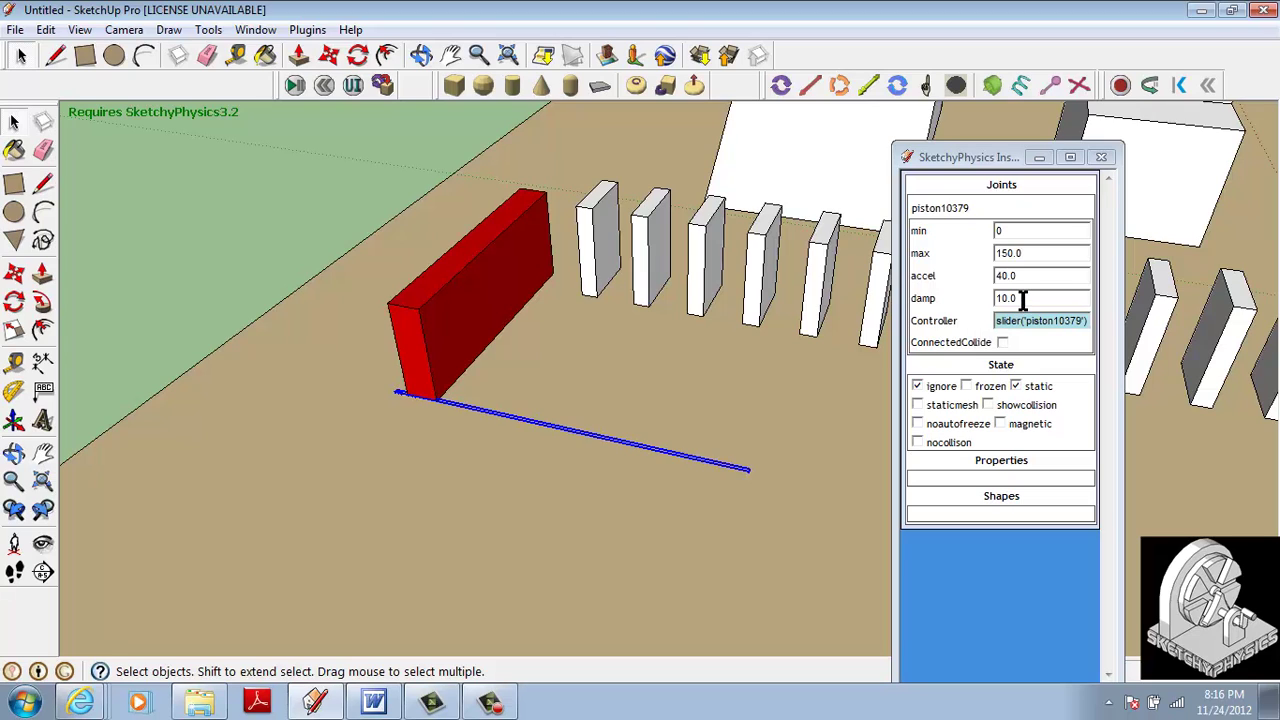
{"action": "left_click_drag", "start_coordinate": [1029, 300], "coordinate": [982, 303]}
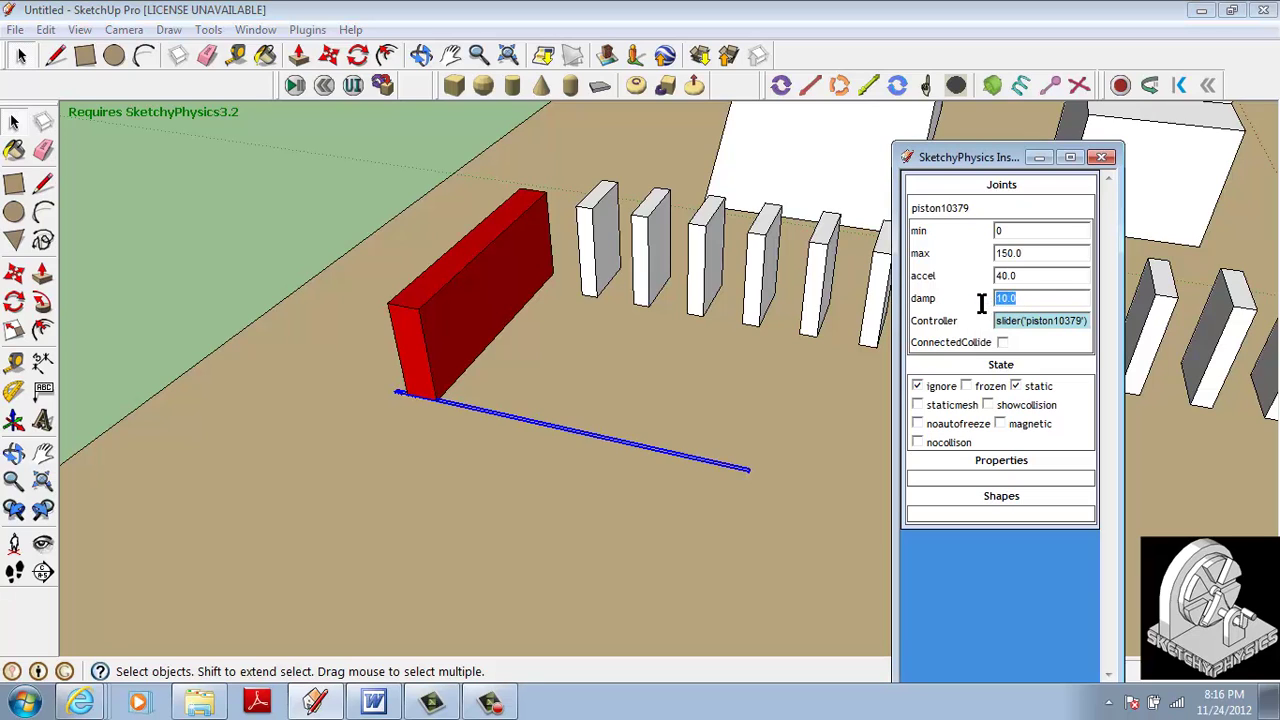
{"action": "type", "text": "1"}
{"action": "left_click", "coordinate": [295, 87]}
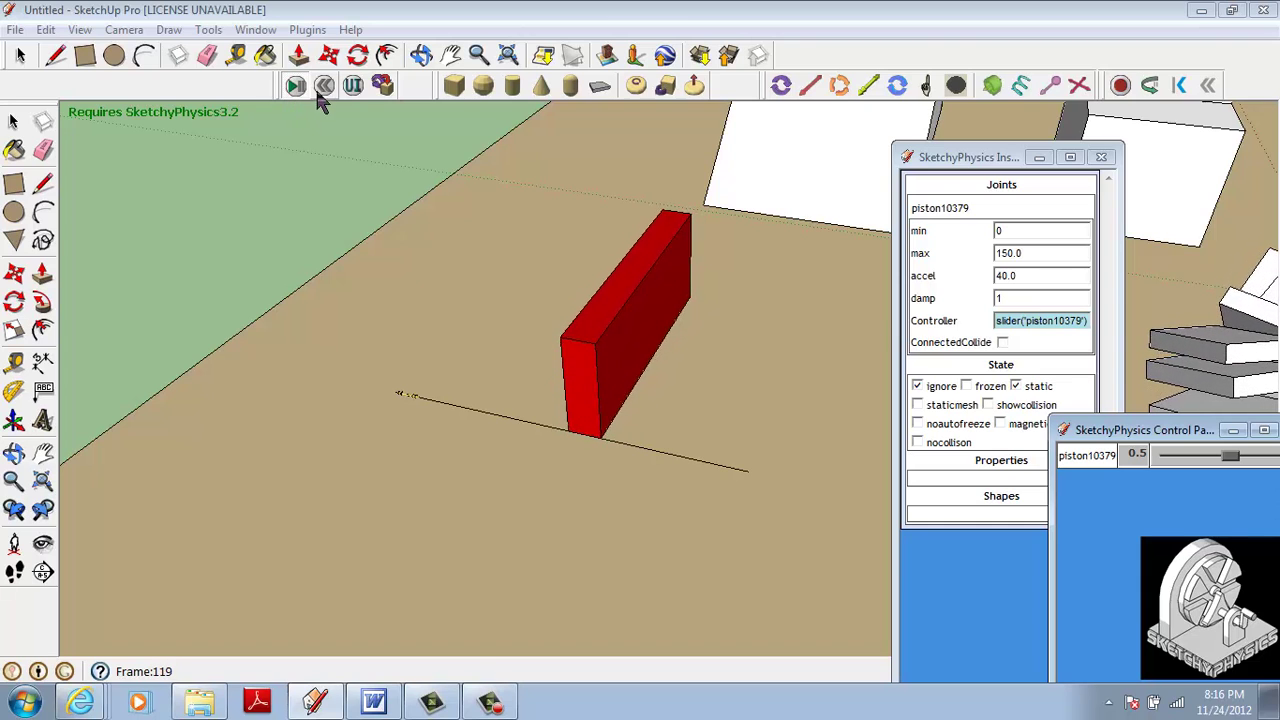
{"action": "left_click", "coordinate": [324, 86]}
Change the piston's damp value to 0, run the simulation again, and reset the model
{"action": "left_click", "coordinate": [995, 300]}
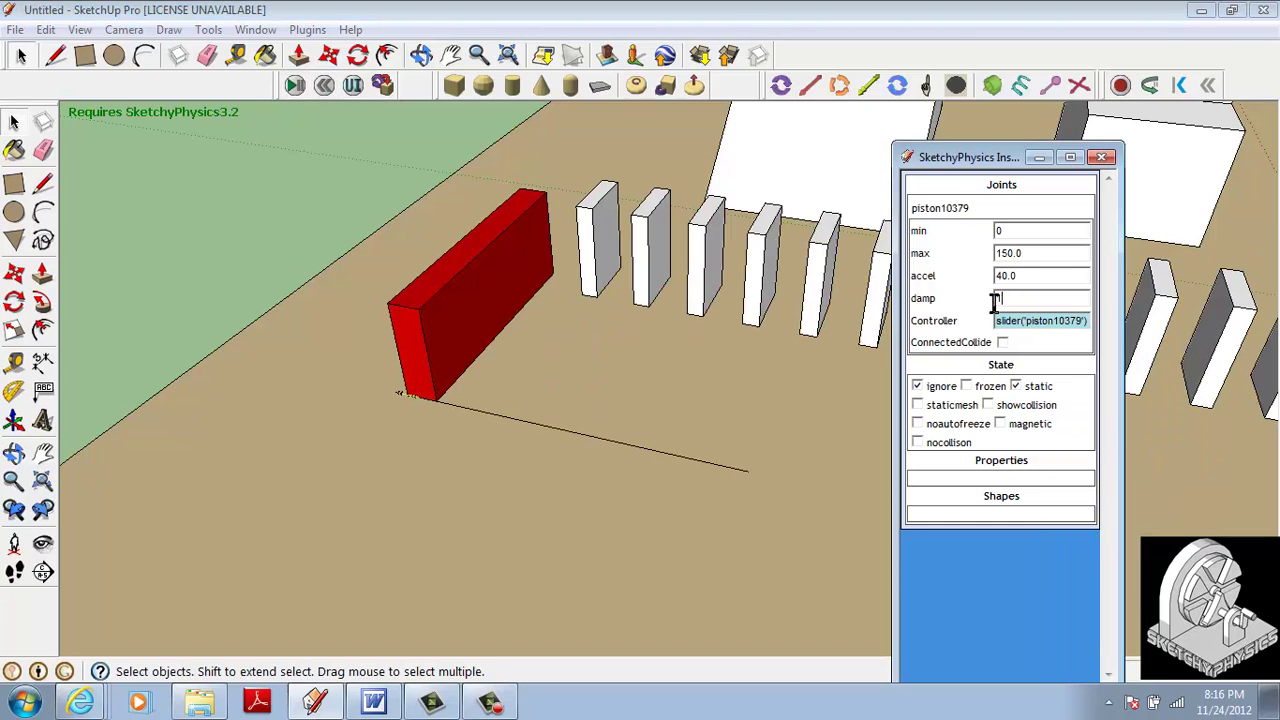
{"action": "left_click", "coordinate": [295, 86]}
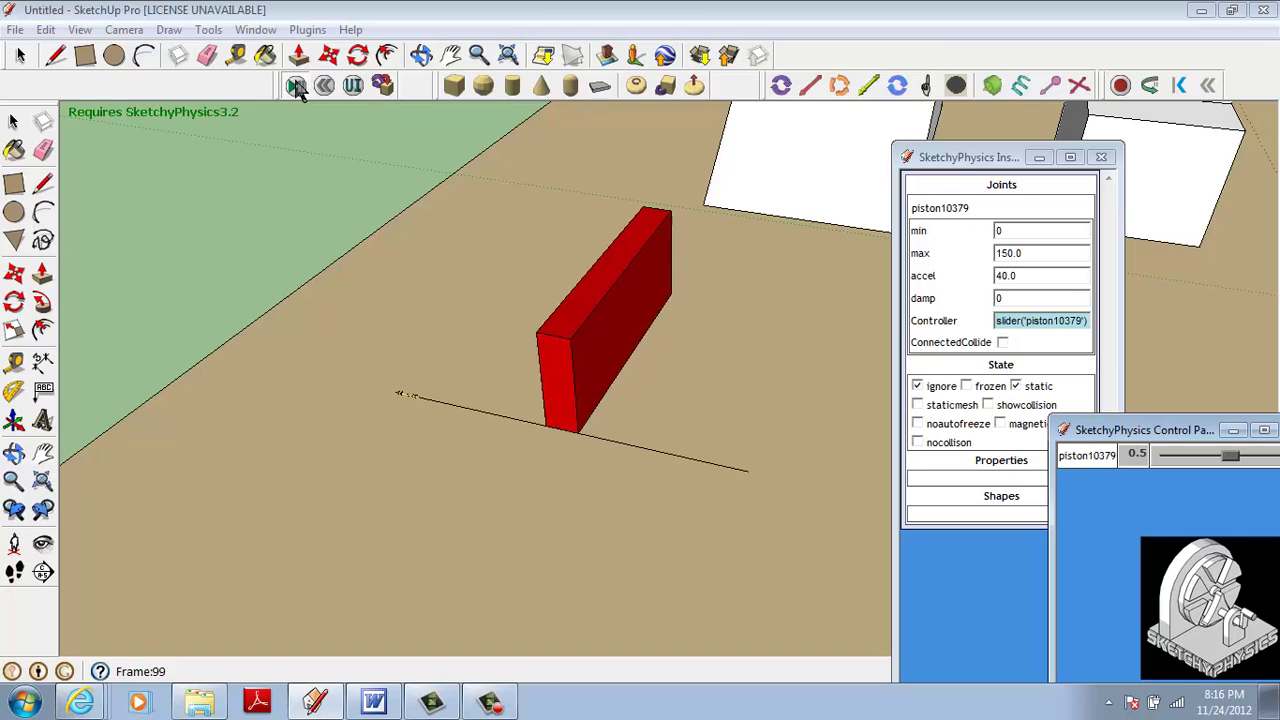
{"action": "left_click", "coordinate": [325, 87]}
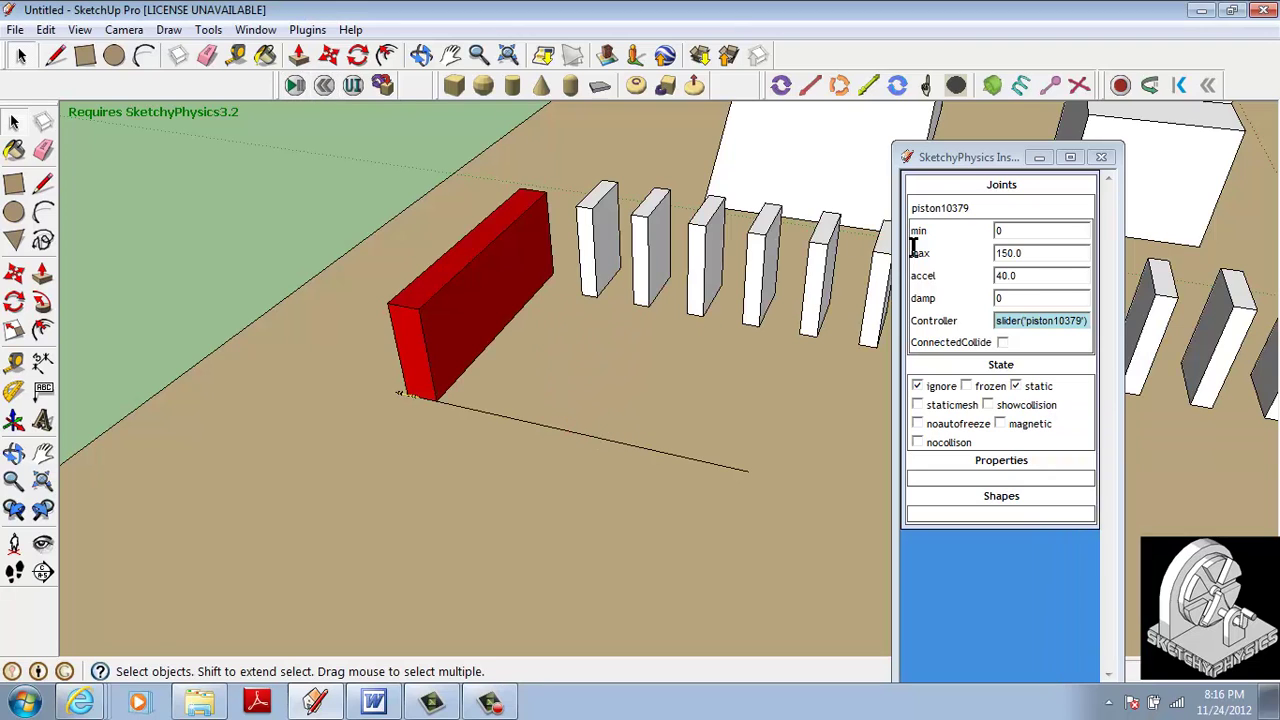
Set the piston's damp value to -1, run the simulation to watch the scattered blocks, and reset the model
{"action": "left_click", "coordinate": [1003, 298]}
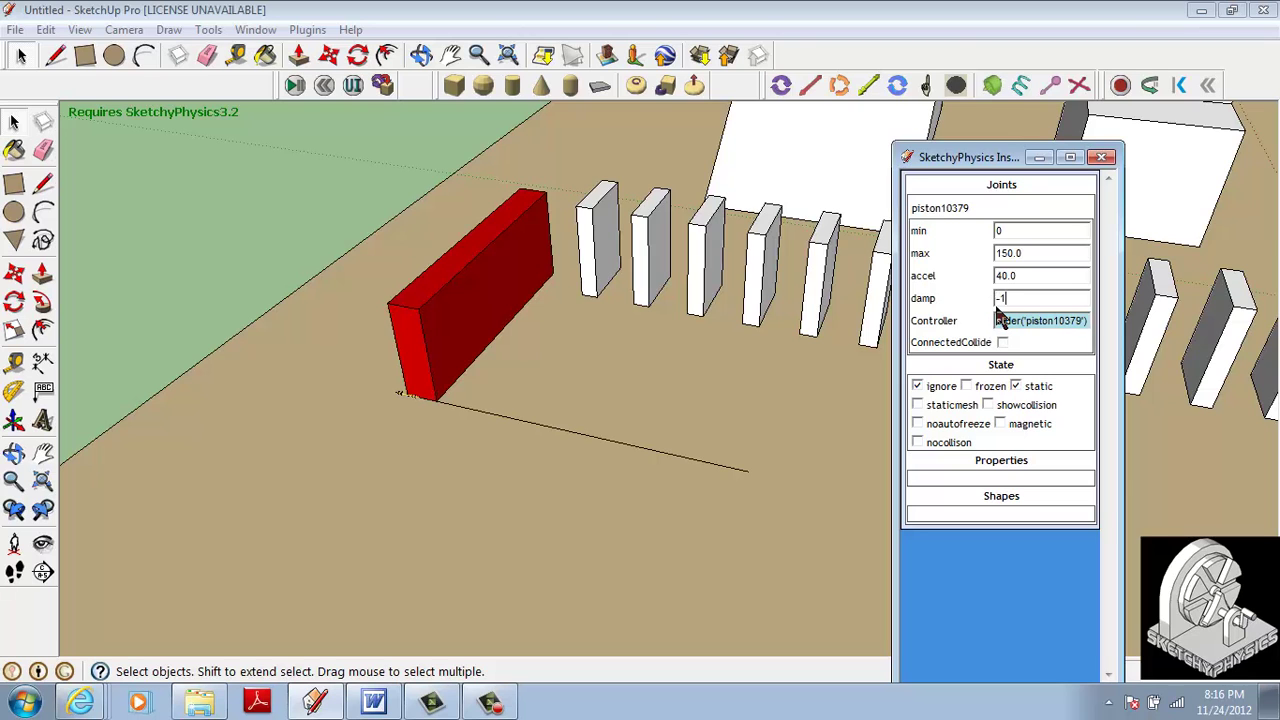
{"action": "left_click", "coordinate": [295, 87]}
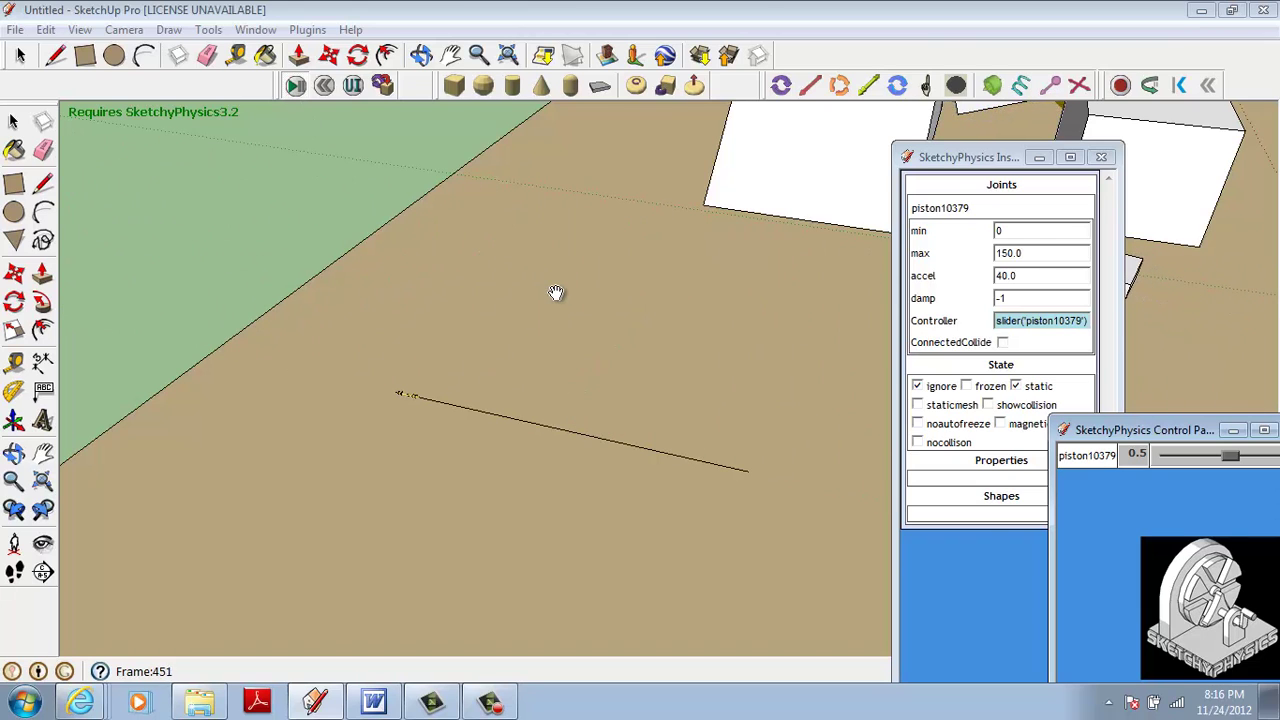
{"action": "scroll", "coordinate": [510, 272], "scroll_direction": "down", "scroll_amount": 6}
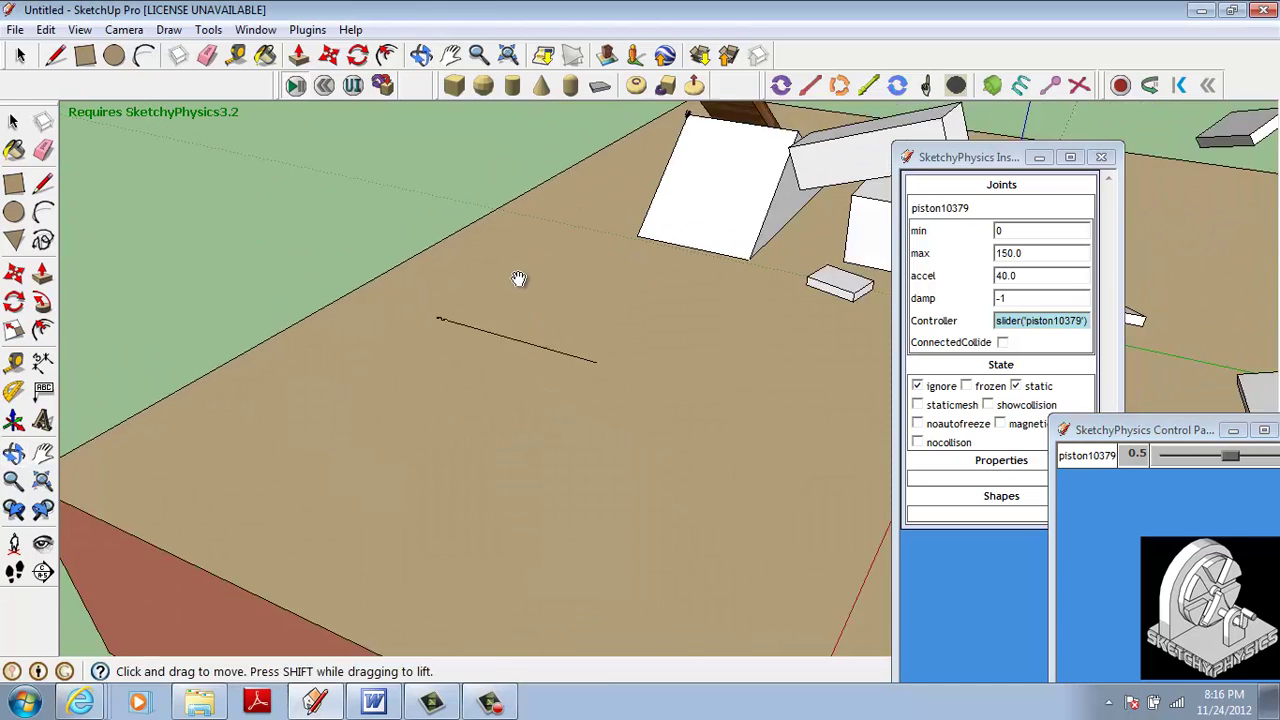
{"action": "scroll", "coordinate": [528, 283], "scroll_direction": "down", "scroll_amount": 3}
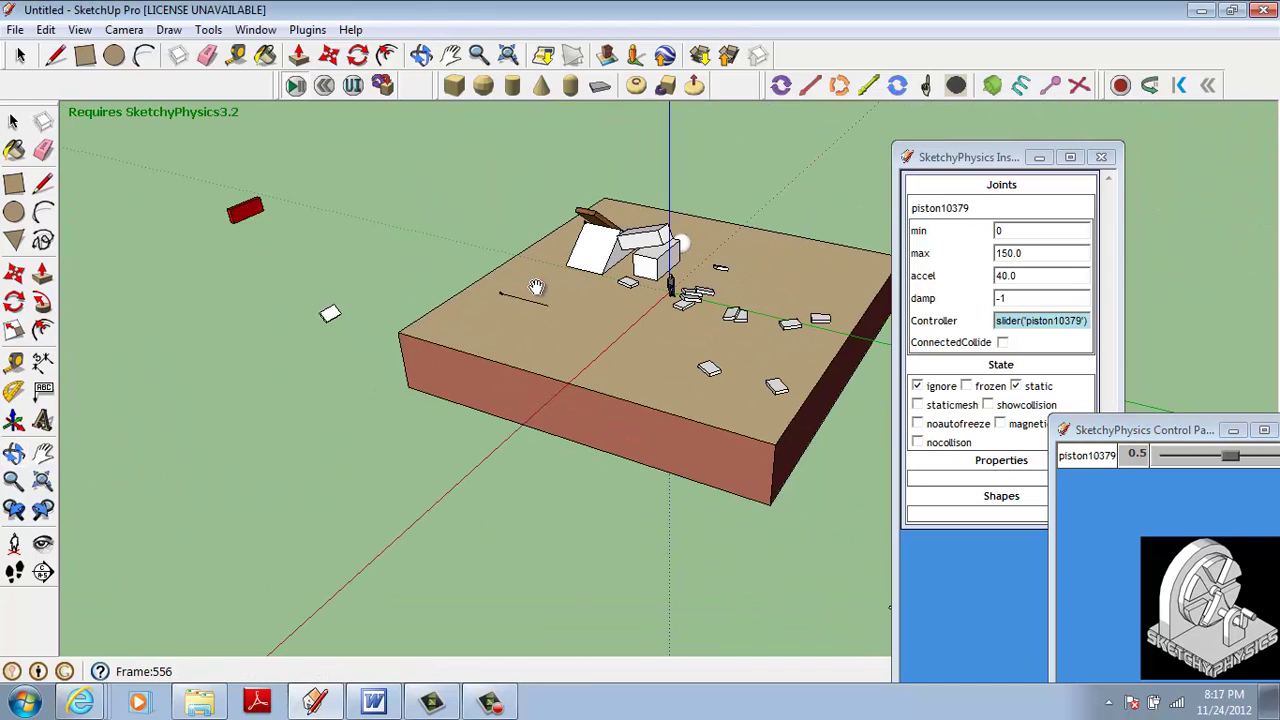
{"action": "left_click", "coordinate": [324, 85]}
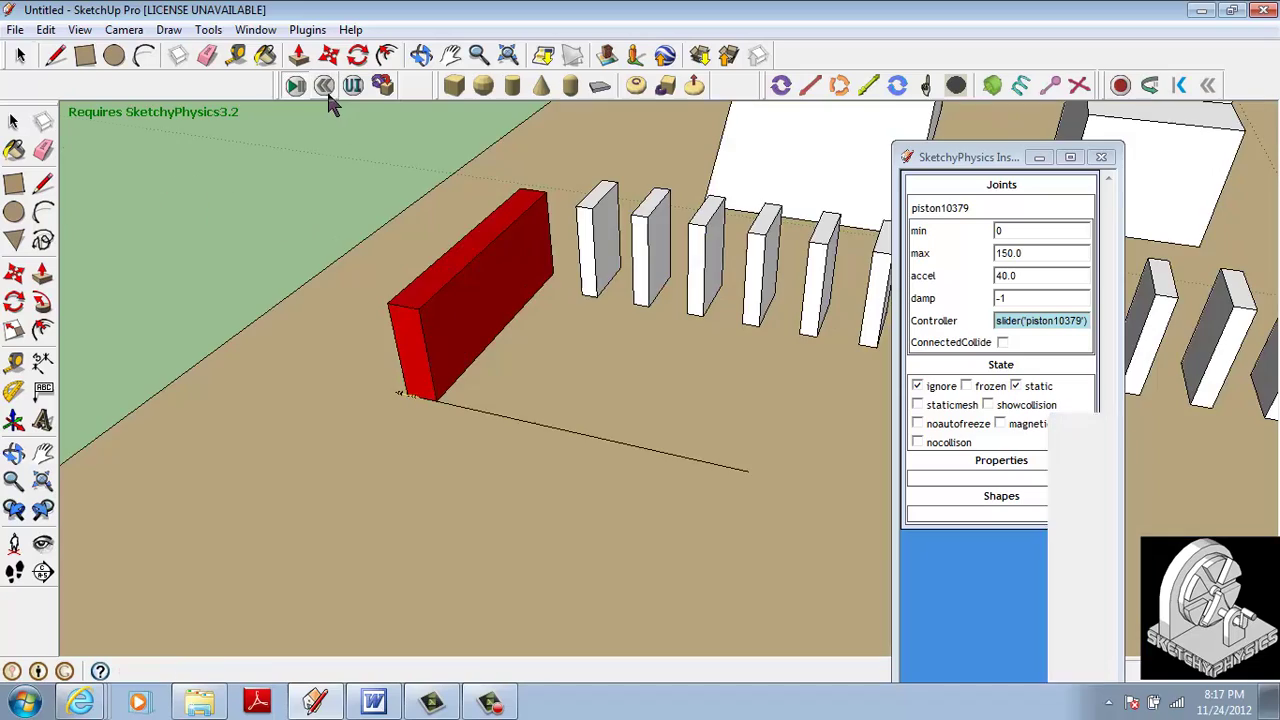
Set the red block's density to 12, run the physics simulation to test it, and reset the model
{"action": "middle_click_drag", "start_coordinate": [434, 262], "coordinate": [583, 313]}
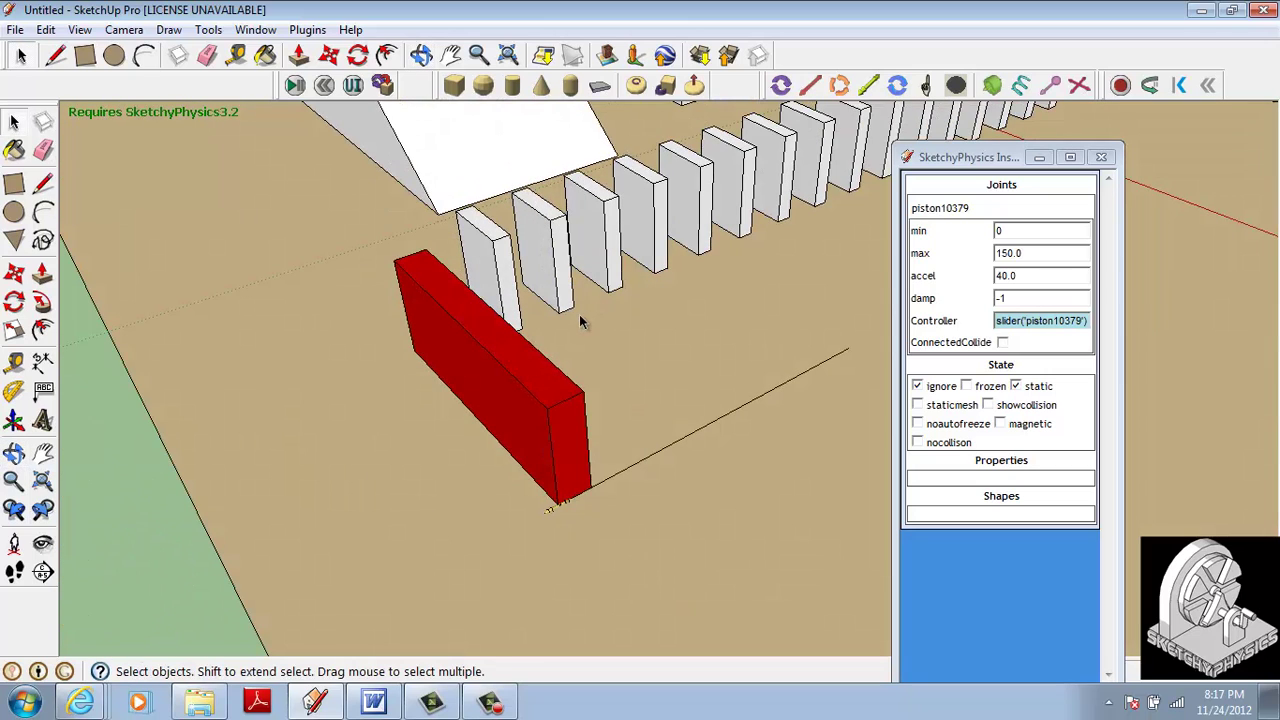
{"action": "left_click", "coordinate": [534, 362]}
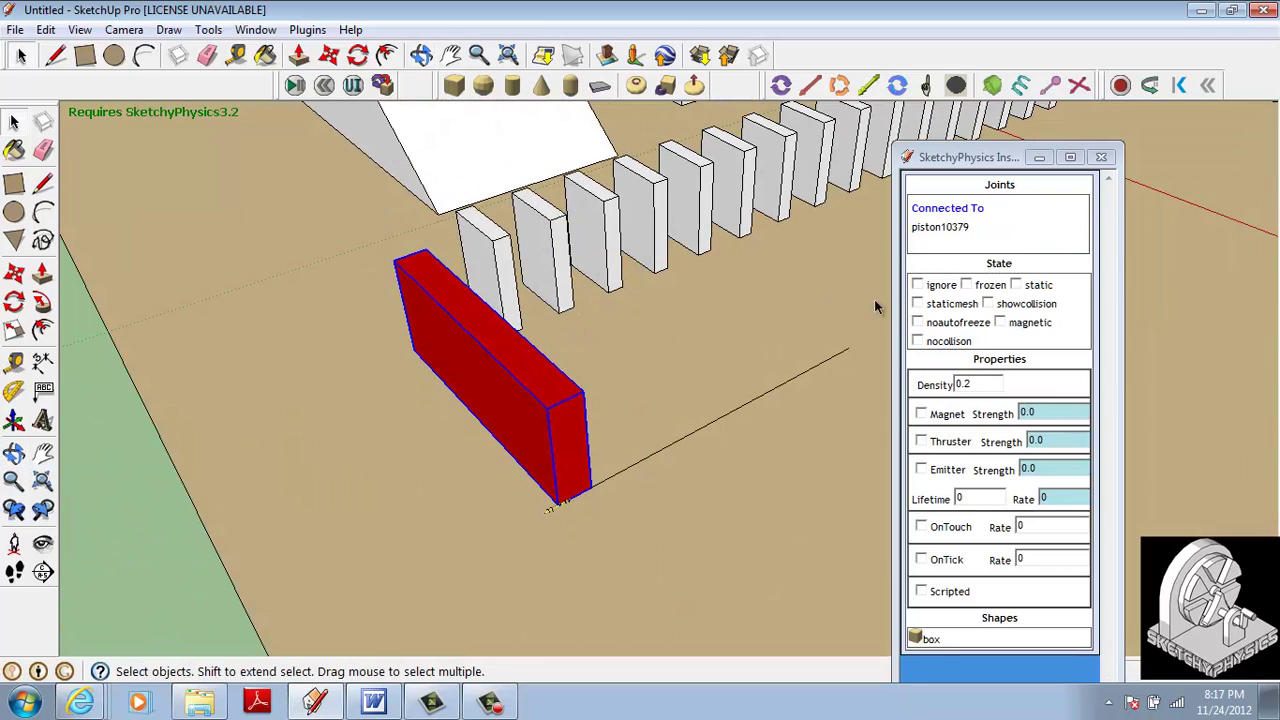
{"action": "left_click_drag", "start_coordinate": [991, 380], "coordinate": [948, 388]}
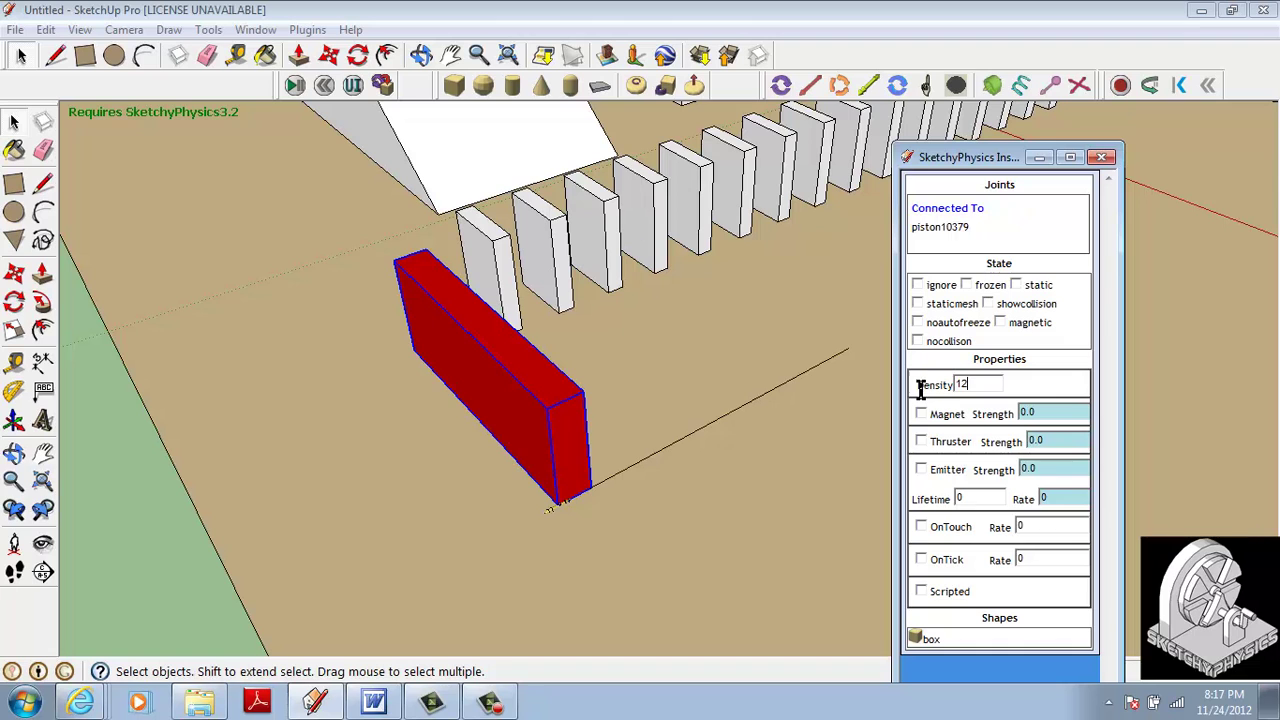
{"action": "left_click", "coordinate": [295, 87]}
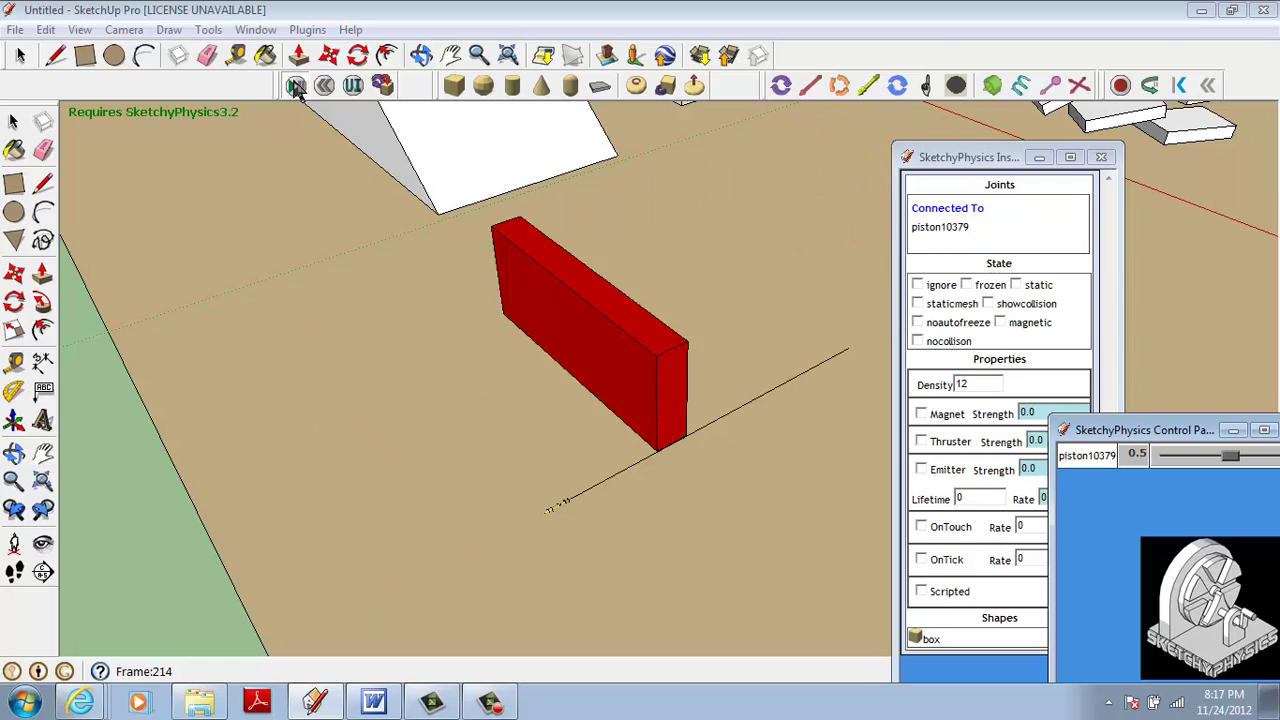
{"action": "left_click", "coordinate": [324, 86]}
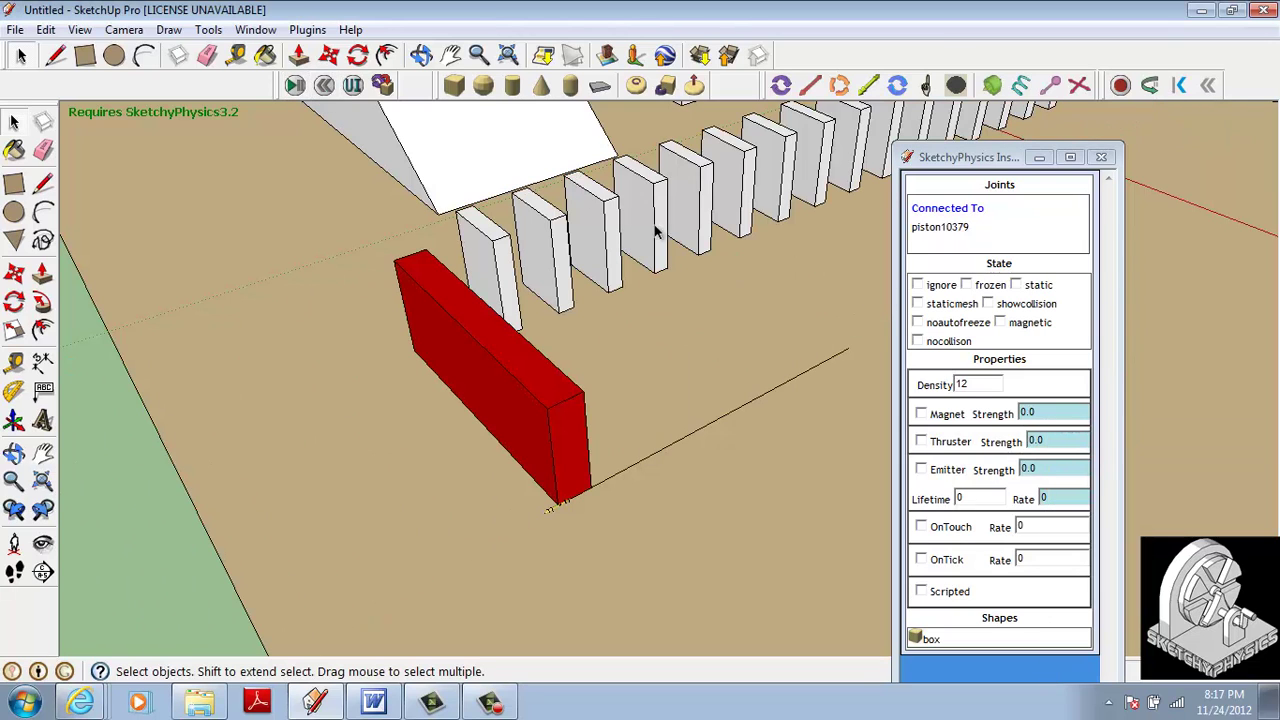
Raise the red block's density to 22, run the simulation again, and reset the model
{"action": "left_click_drag", "start_coordinate": [982, 386], "coordinate": [952, 385]}
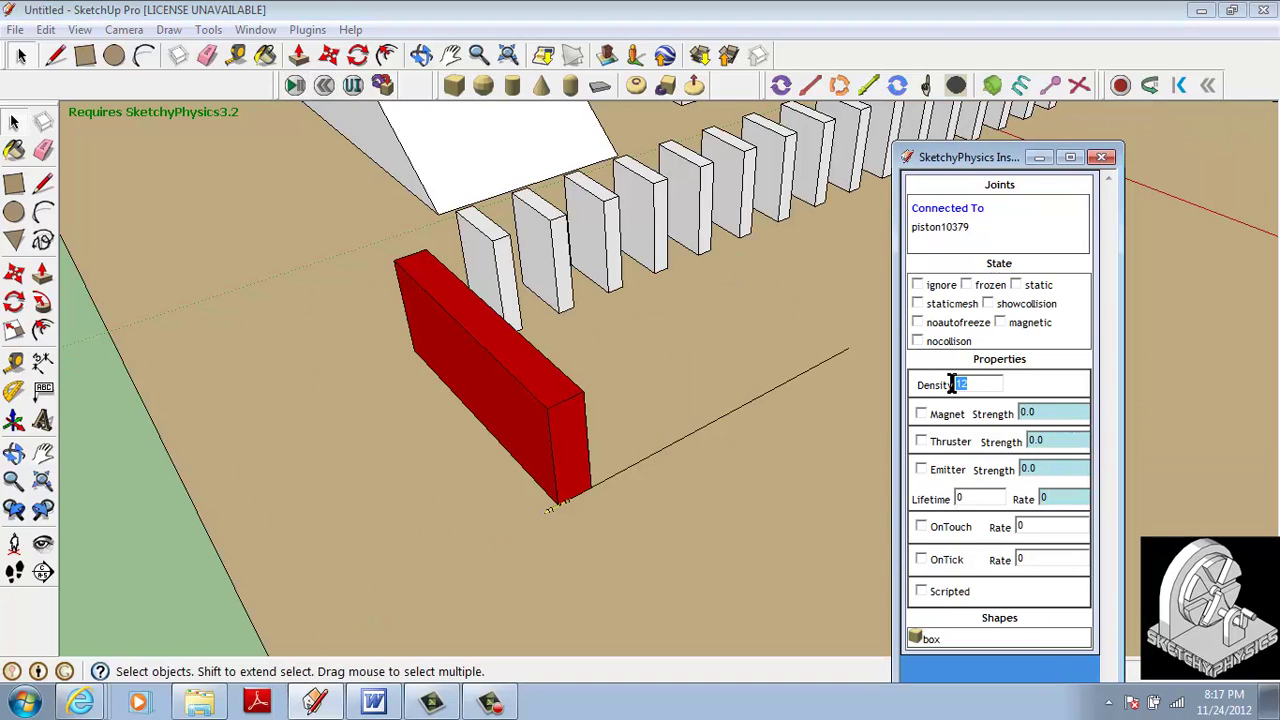
{"action": "left_click", "coordinate": [296, 86]}
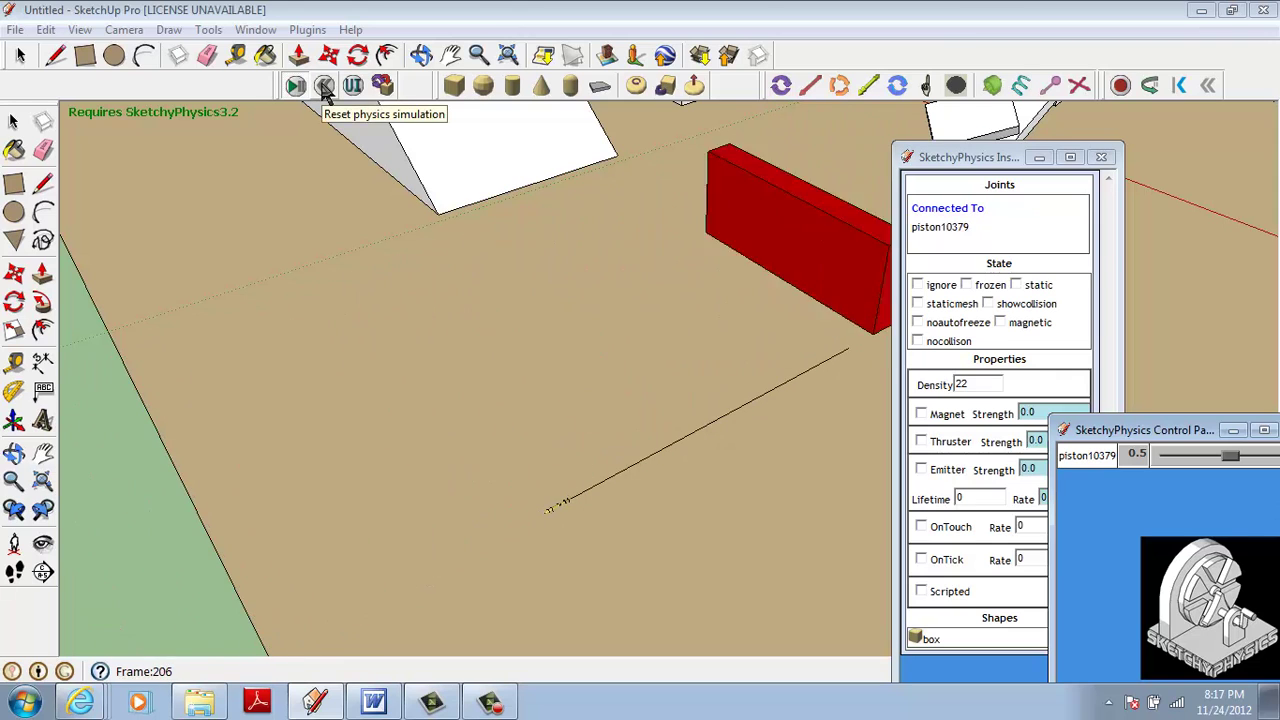
{"action": "left_click", "coordinate": [324, 87]}
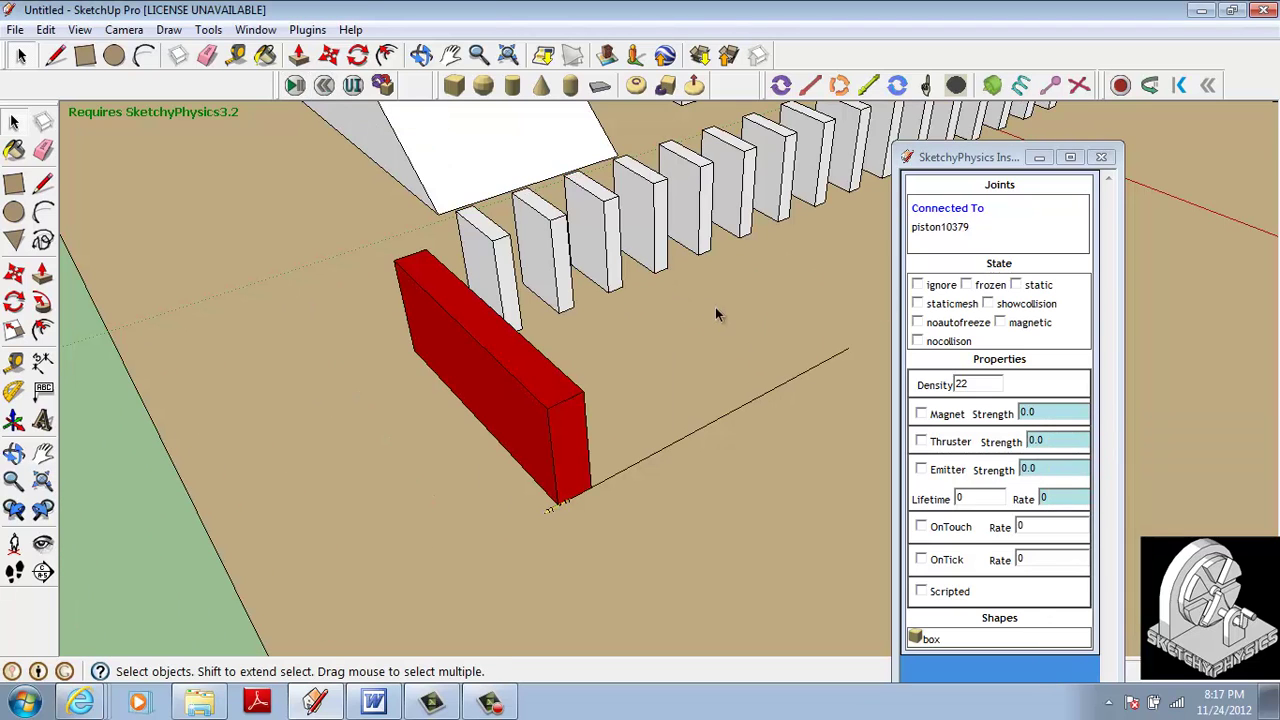
Draw a physics box as a tall backing wall directly behind the red block, at the end away from the dominoes
{"action": "middle_click_drag", "start_coordinate": [785, 366], "coordinate": [650, 398]}
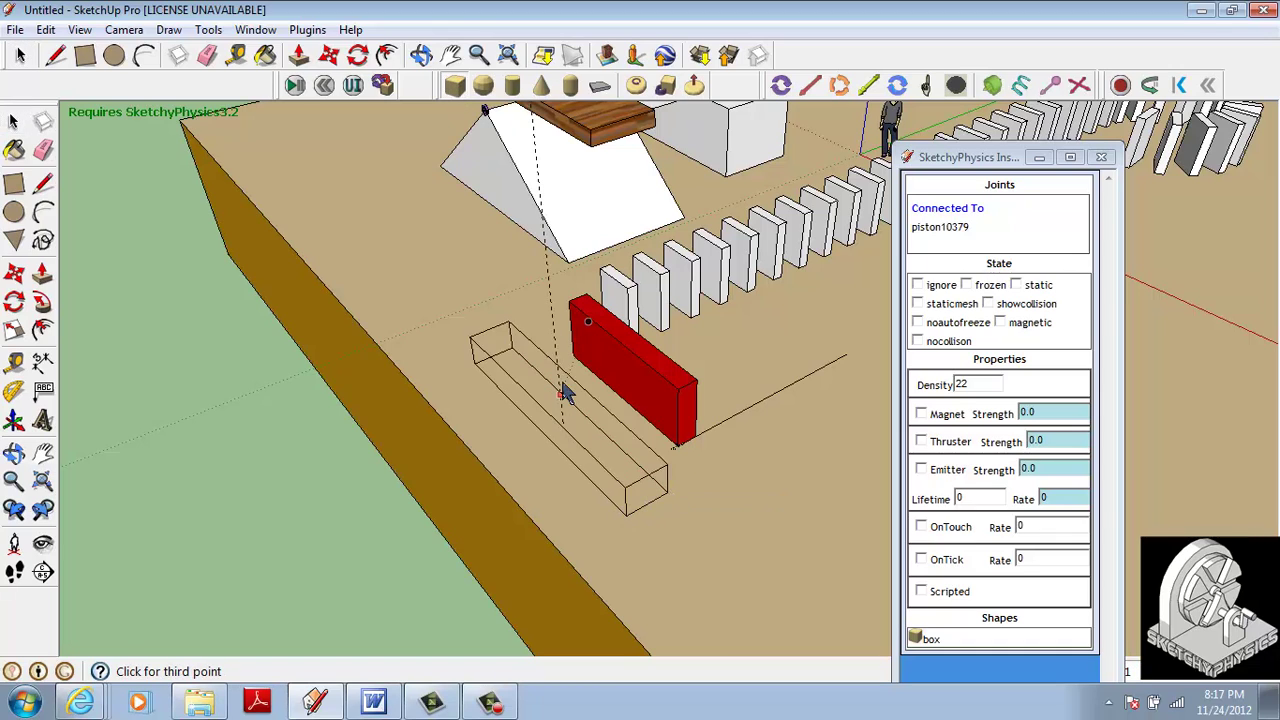
{"action": "left_click", "coordinate": [557, 315]}
{"action": "mouse_move", "coordinate": [590, 334]}
{"action": "middle_mouse_down"}
{"action": "mouse_move", "coordinate": [571, 374]}
{"action": "mouse_move", "coordinate": [426, 354]}
{"action": "mouse_move", "coordinate": [423, 366]}
{"action": "middle_mouse_up"}
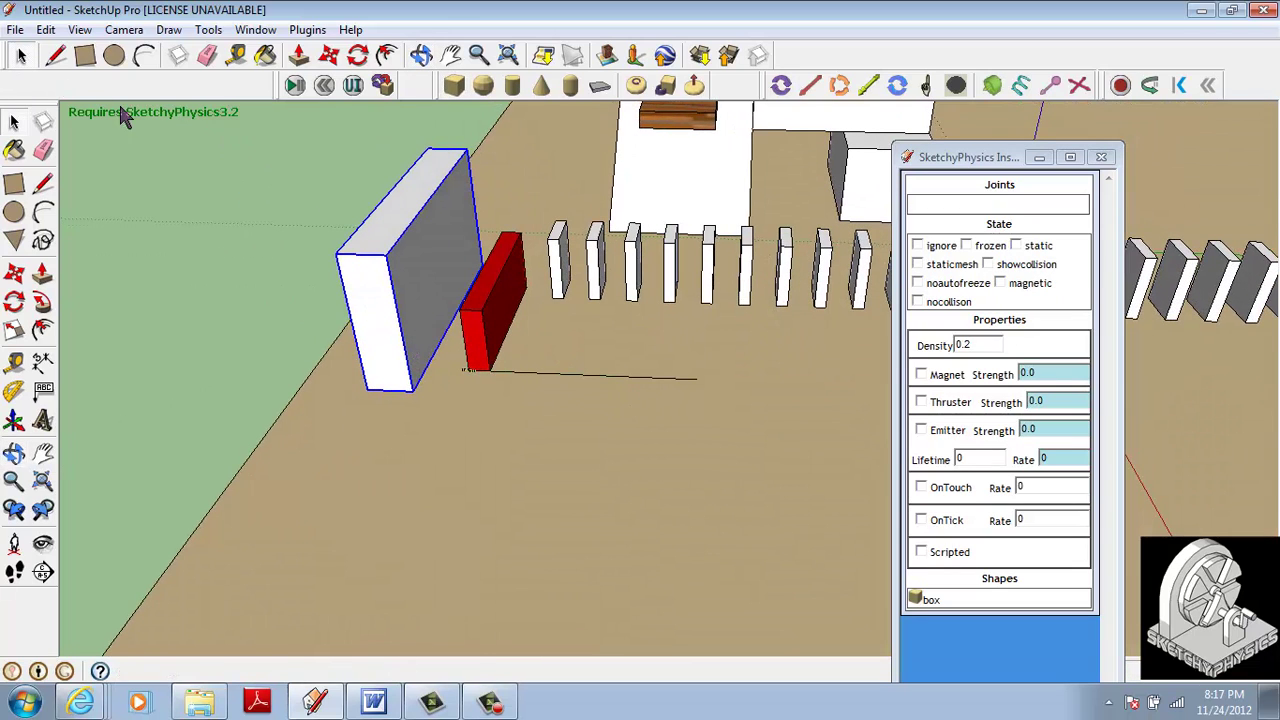
Give the backing wall the staticmesh state, test it by running the simulation, and reset the model
{"action": "left_click", "coordinate": [917, 264]}
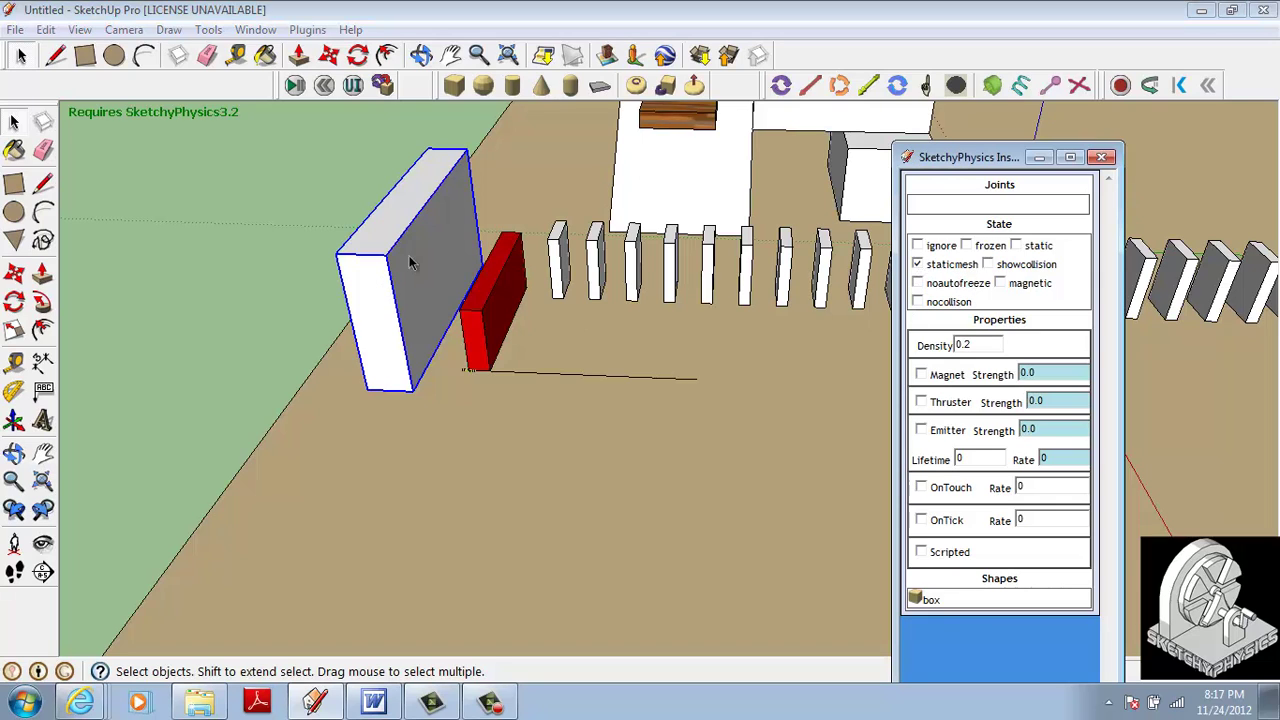
{"action": "left_click", "coordinate": [293, 86]}
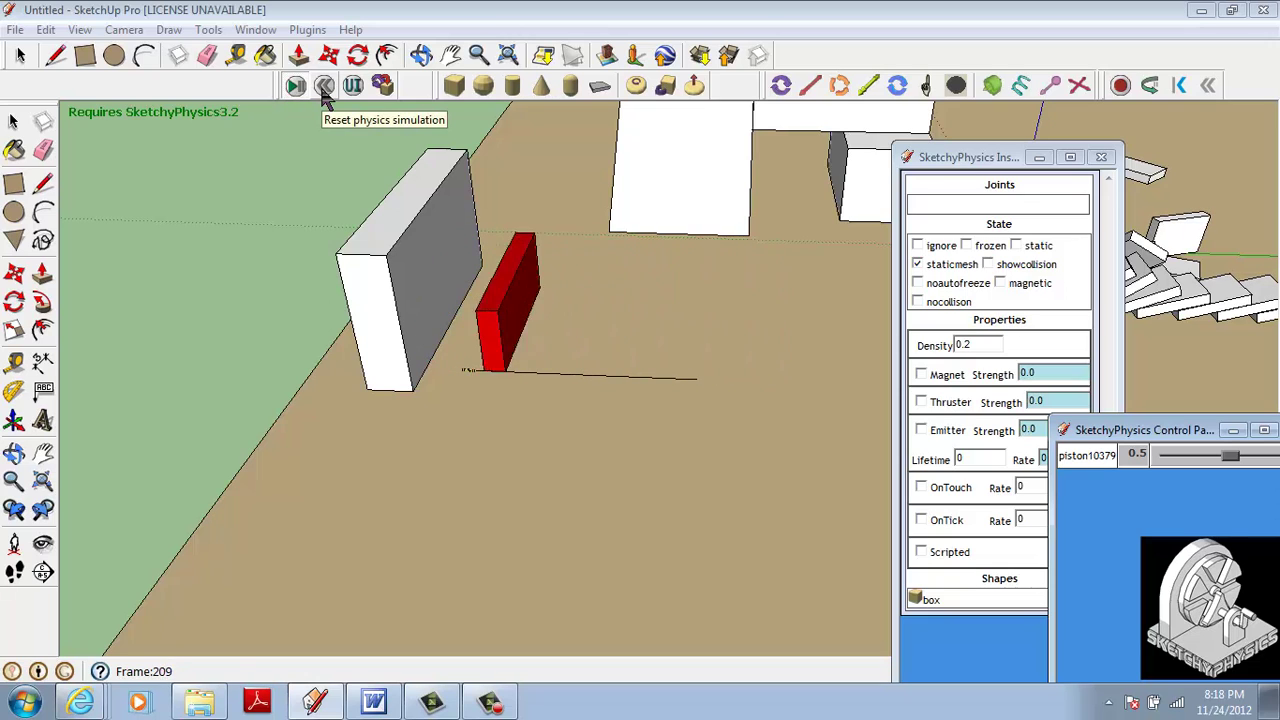
{"action": "left_click", "coordinate": [324, 87]}
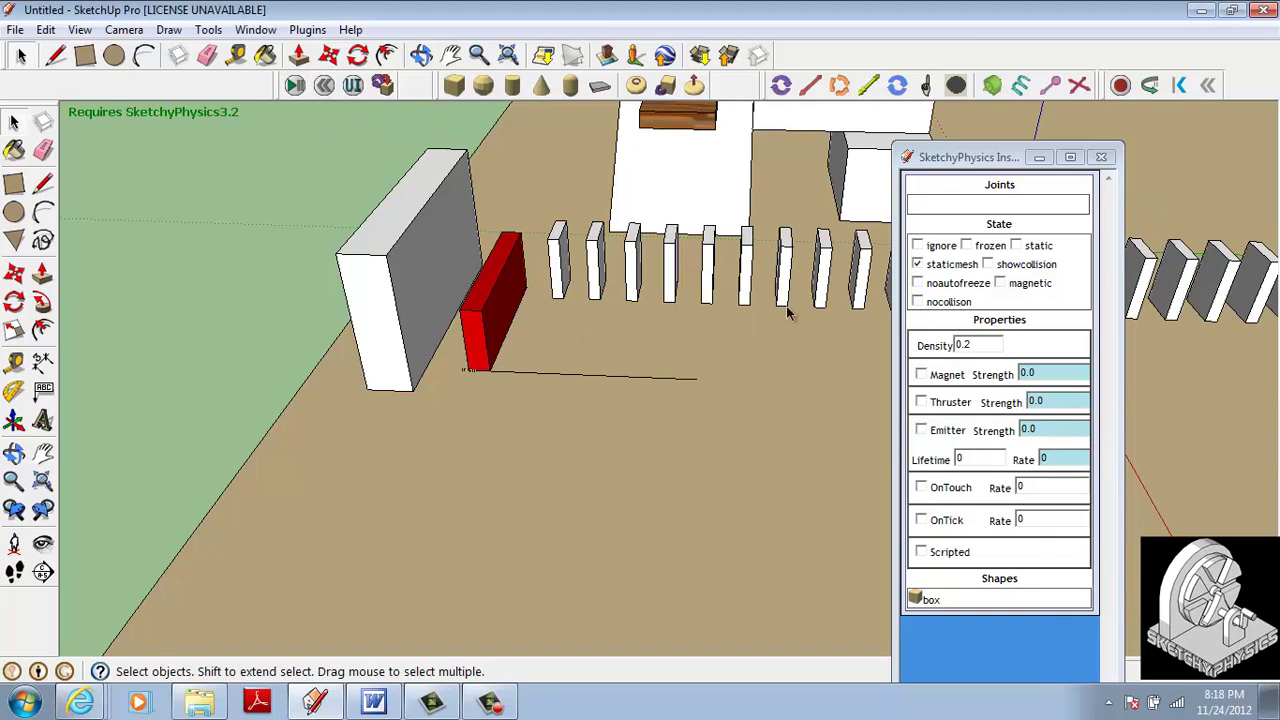
Set the accel value of the red block's piston to 120, run the simulation, and reset the model
{"action": "left_click", "coordinate": [468, 375]}
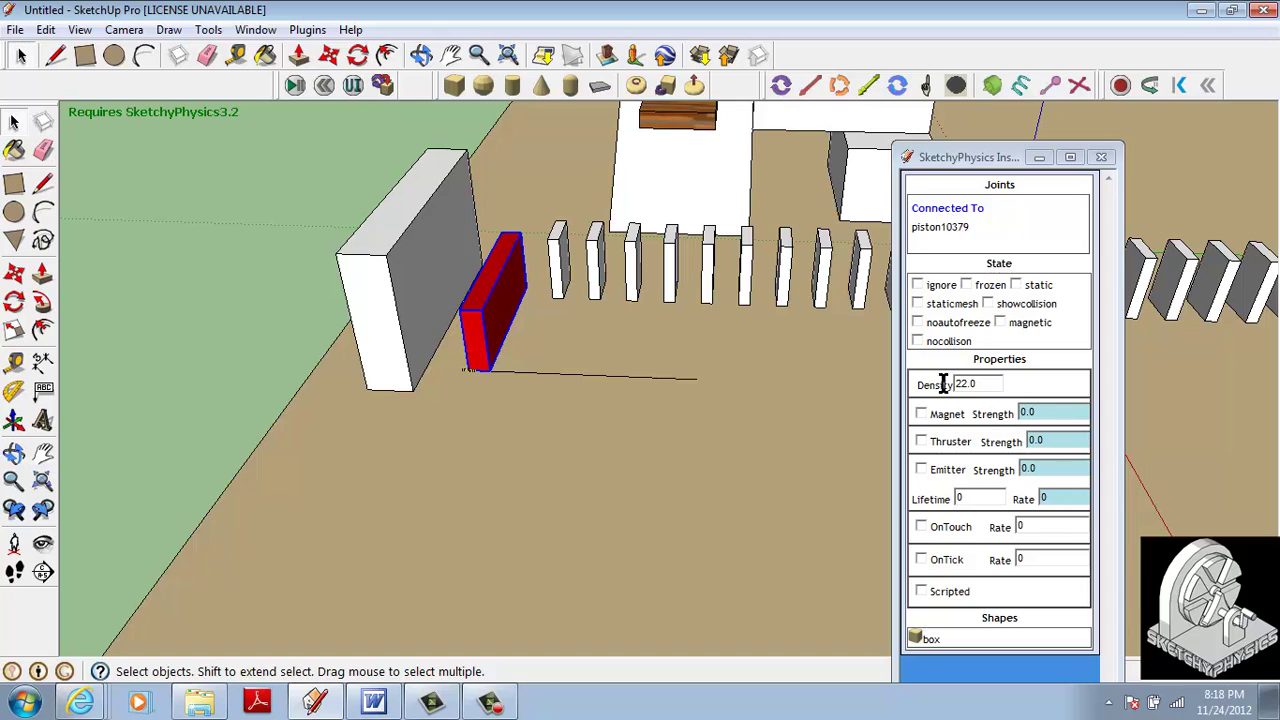
{"action": "left_click", "coordinate": [489, 373]}
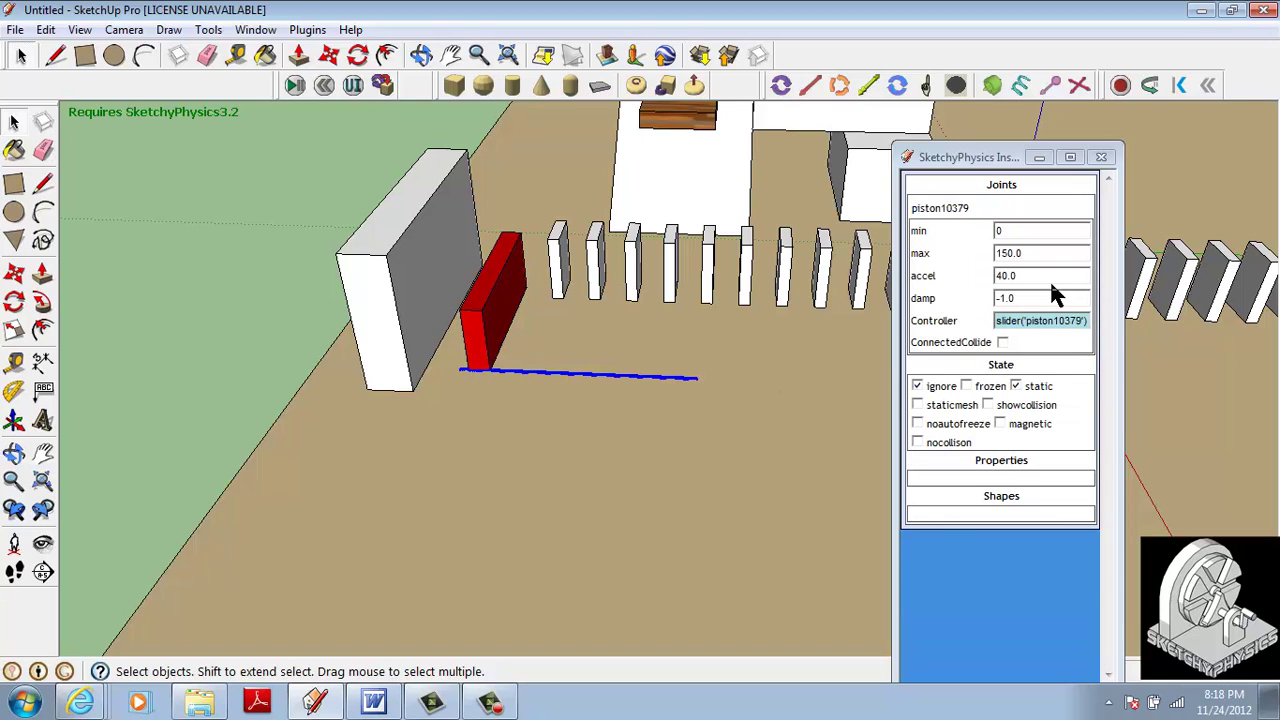
{"action": "left_click_drag", "start_coordinate": [1032, 279], "coordinate": [990, 279]}
{"action": "type", "text": "120"}
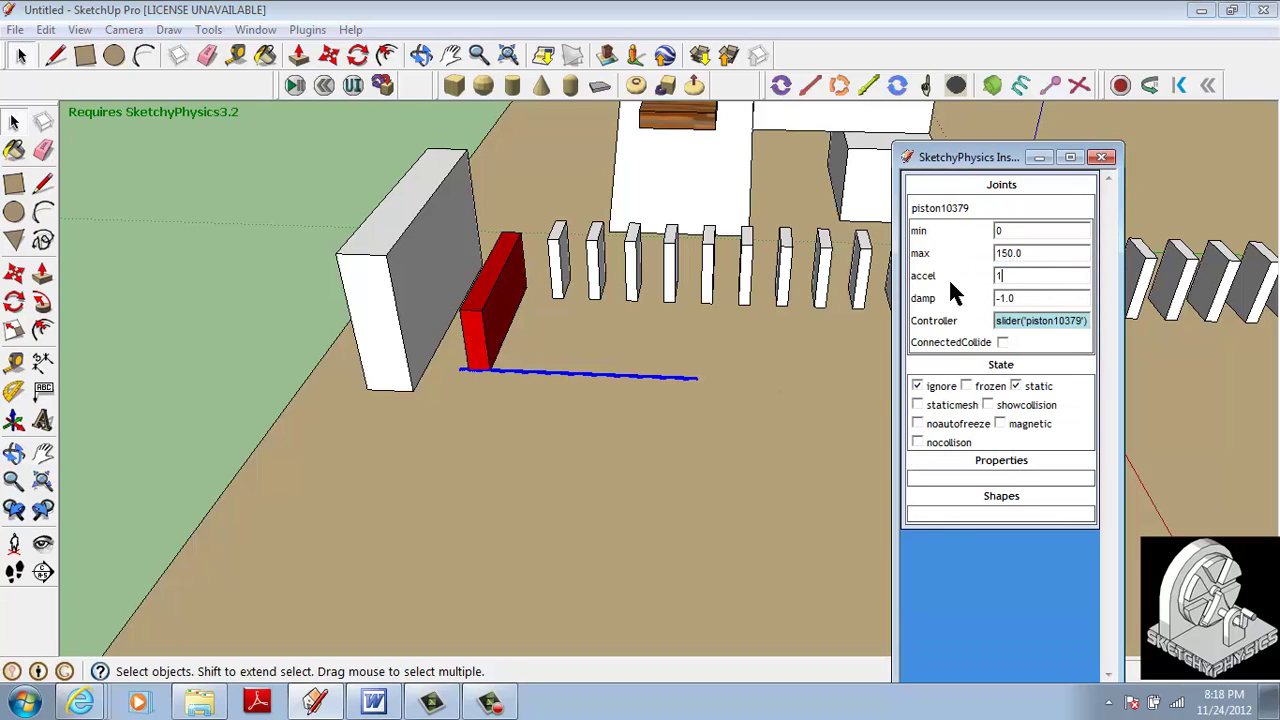
{"action": "left_click", "coordinate": [295, 87]}
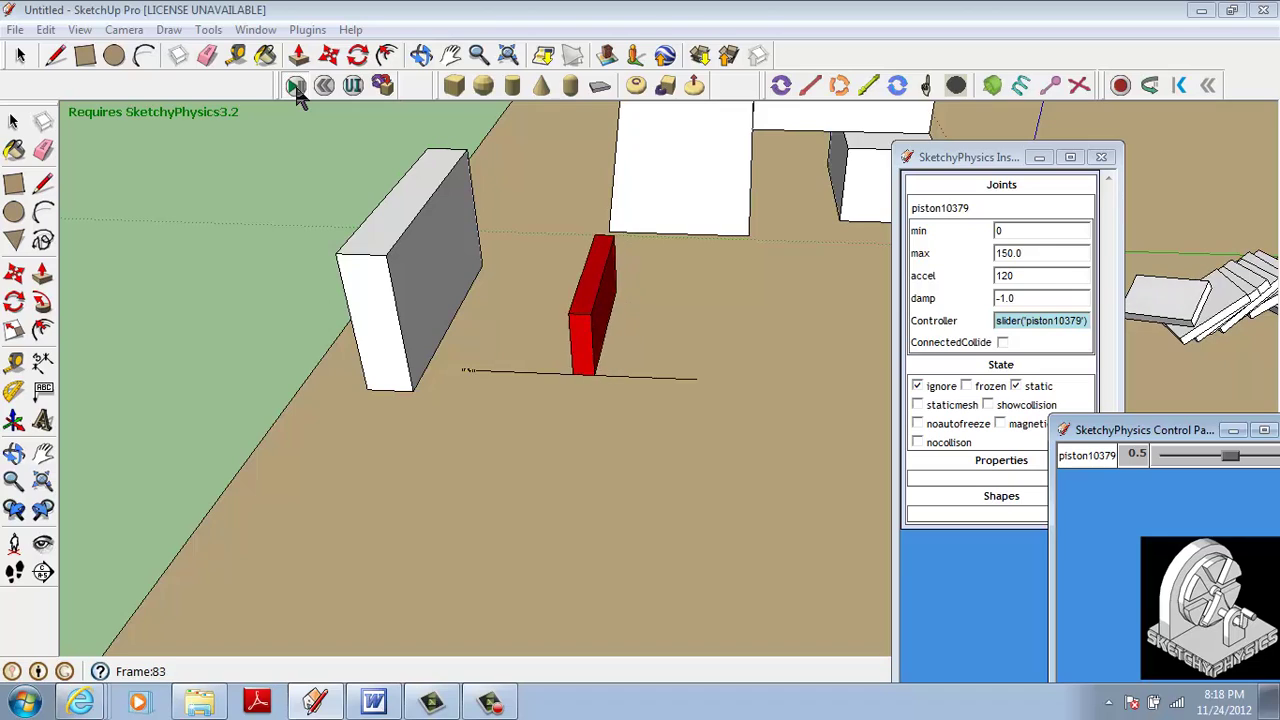
{"action": "left_click", "coordinate": [324, 88]}
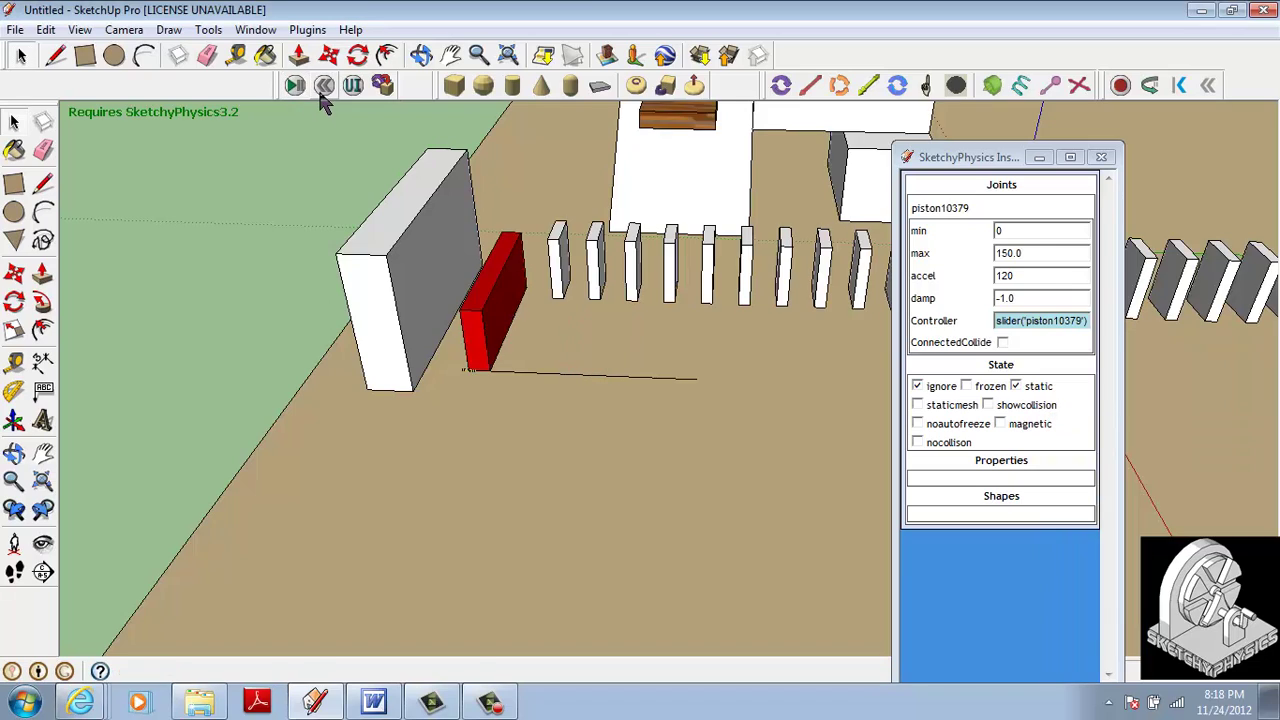
{"action": "scroll", "coordinate": [500, 257], "scroll_direction": "down", "scroll_amount": 5}
{"action": "middle_click_drag", "start_coordinate": [464, 247], "coordinate": [620, 243]}
{"action": "scroll", "coordinate": [480, 308], "scroll_direction": "up", "scroll_amount": 4}
{"action": "scroll", "coordinate": [481, 310], "scroll_direction": "down", "scroll_amount": 2}
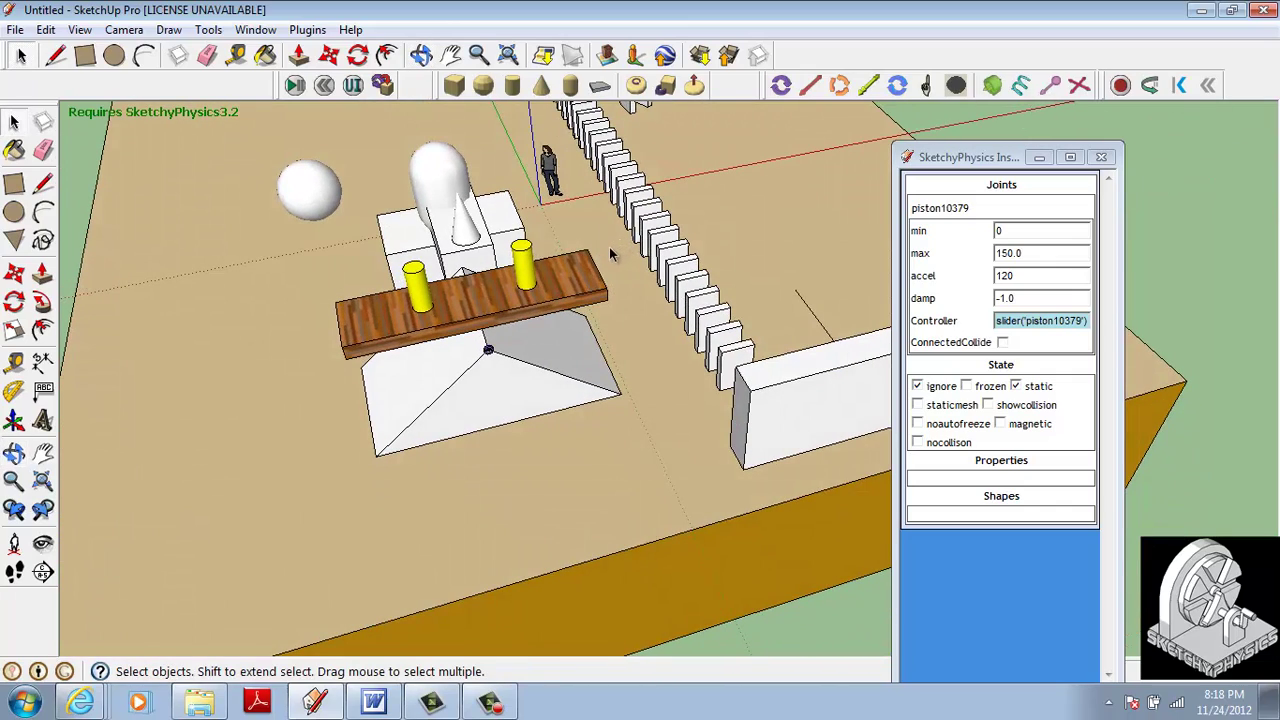
{"action": "middle_click_drag", "start_coordinate": [670, 305], "coordinate": [468, 297]}
{"action": "scroll", "coordinate": [468, 297], "scroll_direction": "down", "scroll_amount": 5}
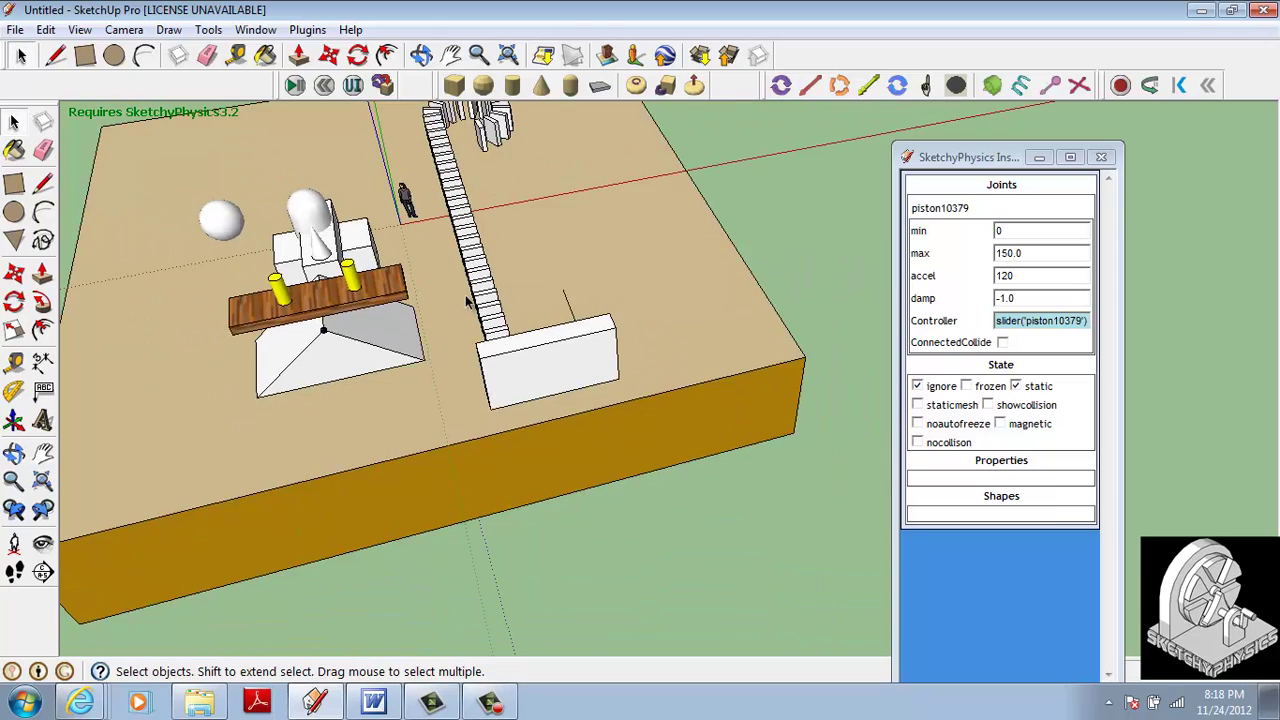